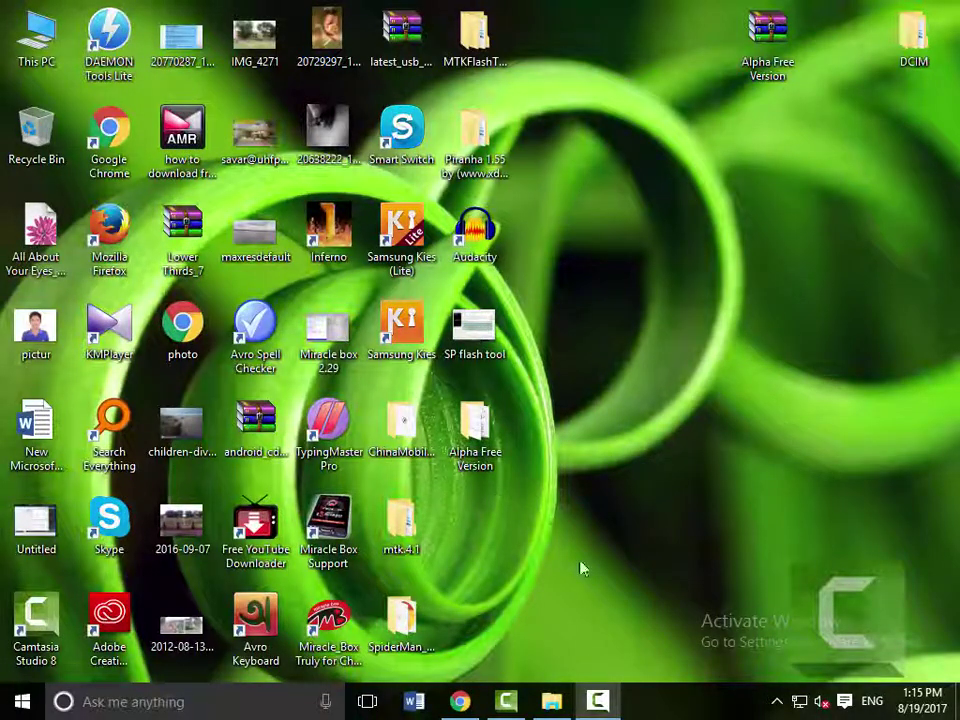
# Switch to Chrome, close the Miracle 2.27 article page and load desk2blog.com in the empty tab
pyautogui.click(461, 702)
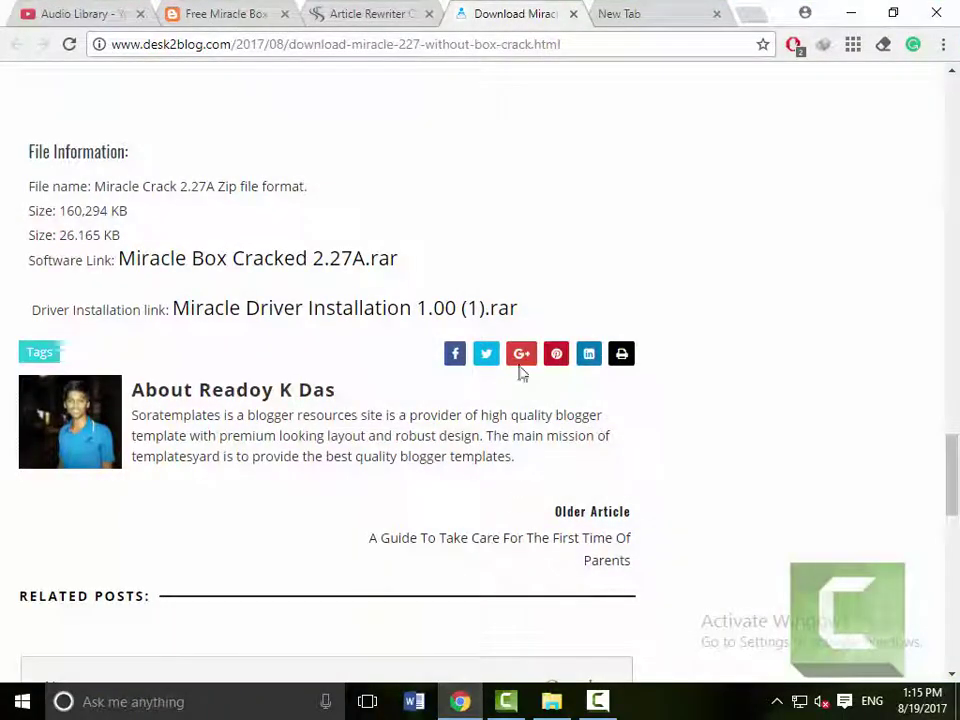
pyautogui.scroll(20, 646, 316)
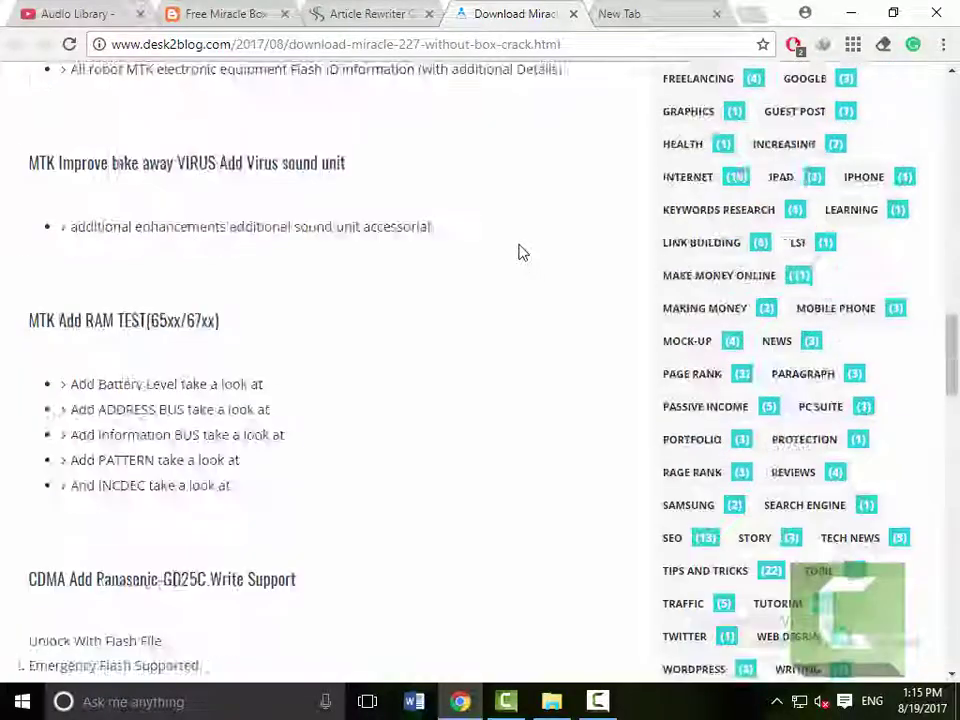
pyautogui.click(573, 14)
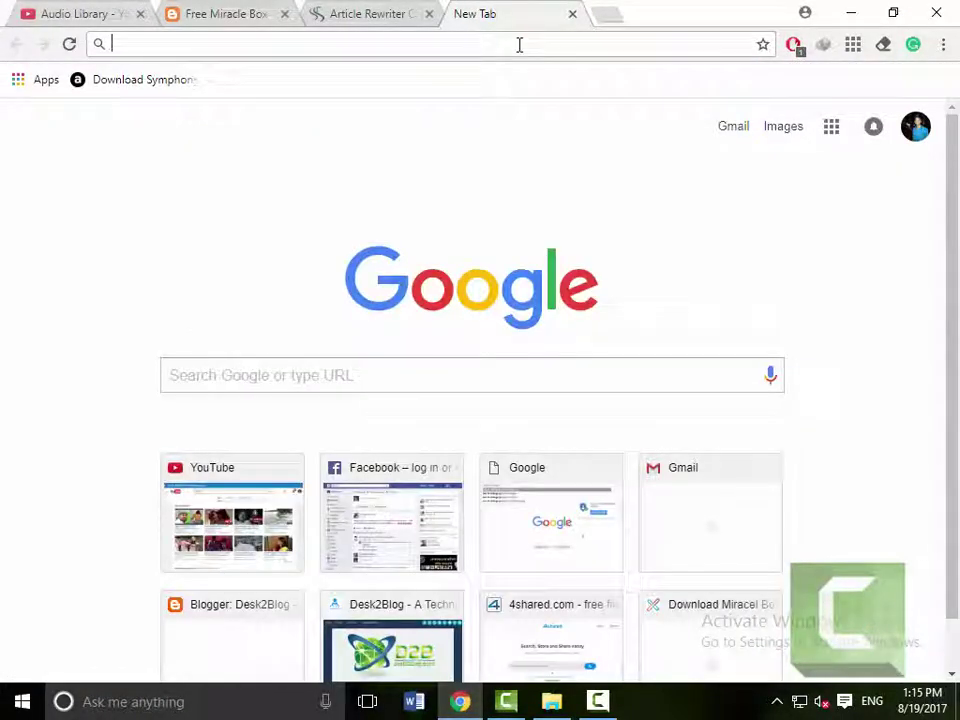
pyautogui.write('d')
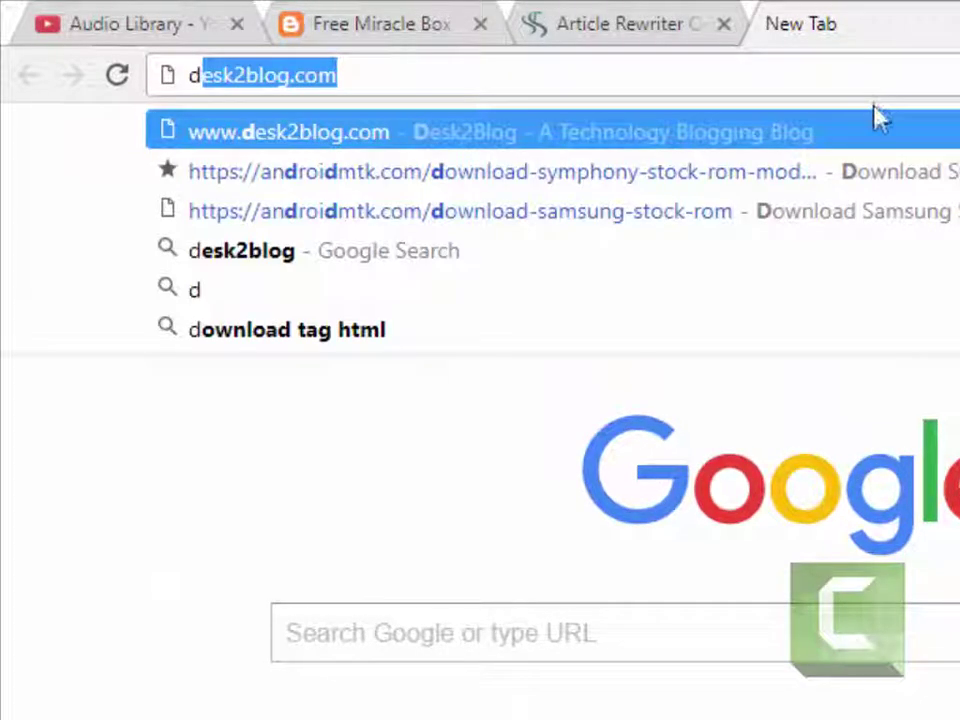
pyautogui.write('e')
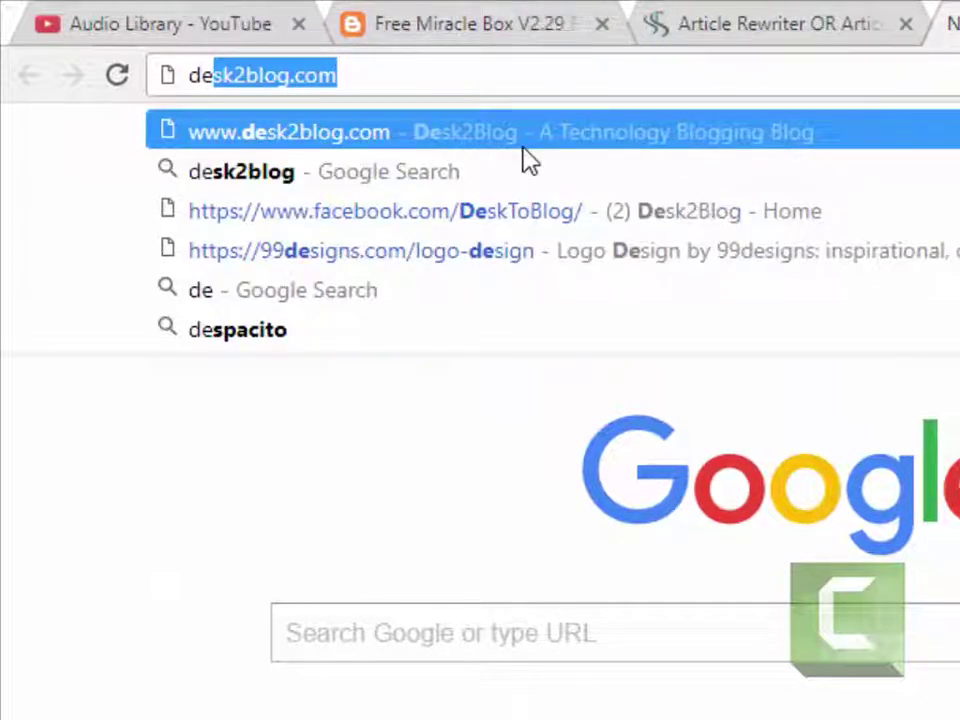
pyautogui.press('Right')
pyautogui.press('Return')
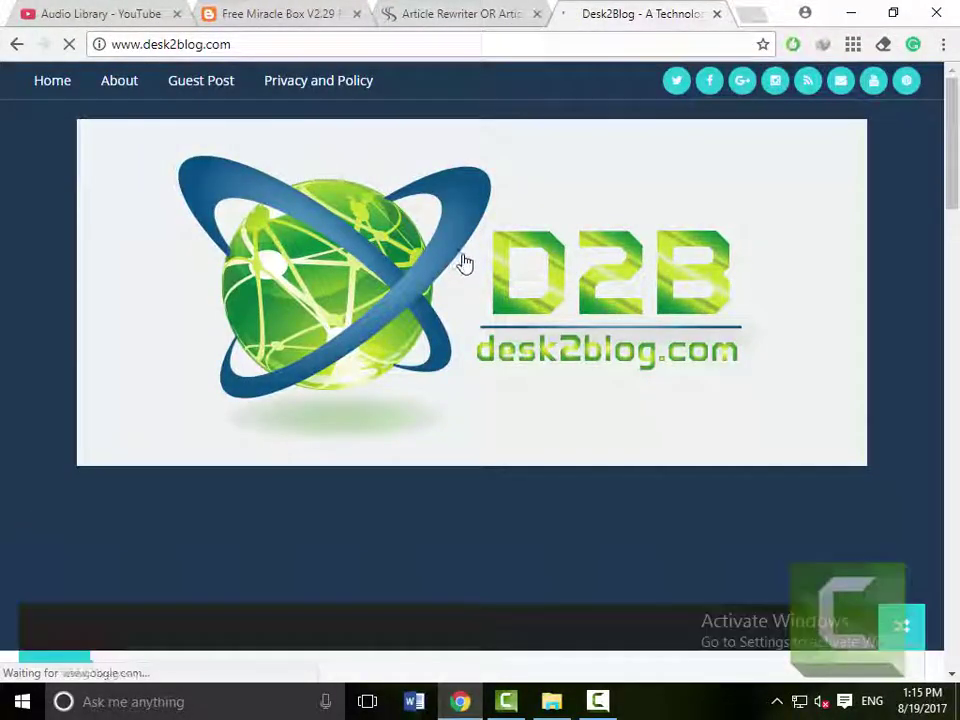
# Look over the blog's home page from header to footer to examine its current theme, posts and sidebar
pyautogui.scroll(-3, 465, 262)
pyautogui.scroll(-5, 483, 265)
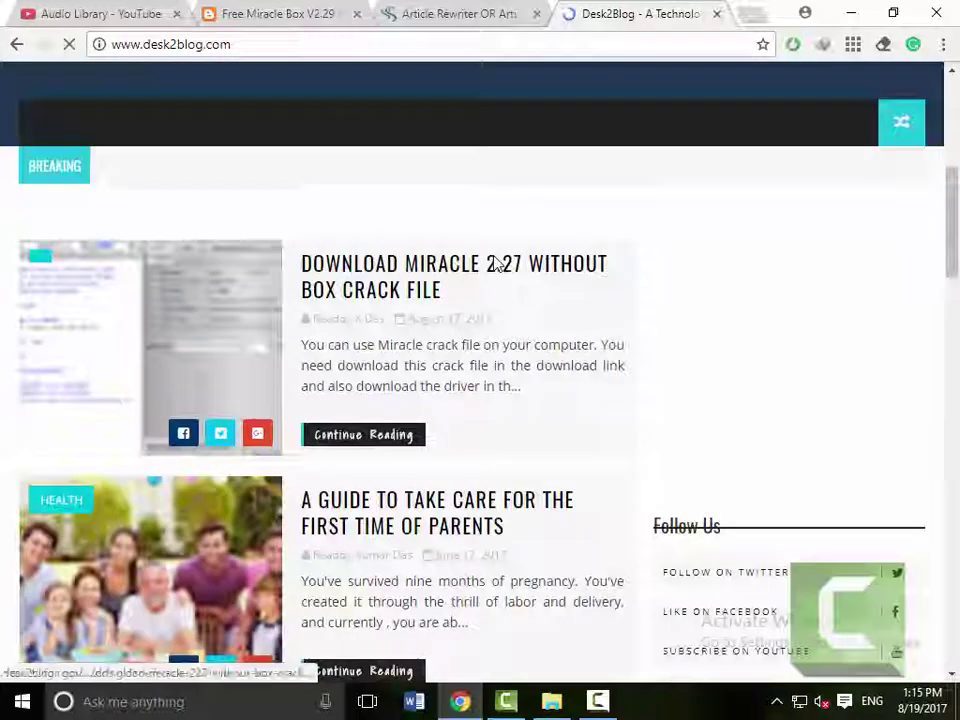
pyautogui.scroll(-3, 497, 269)
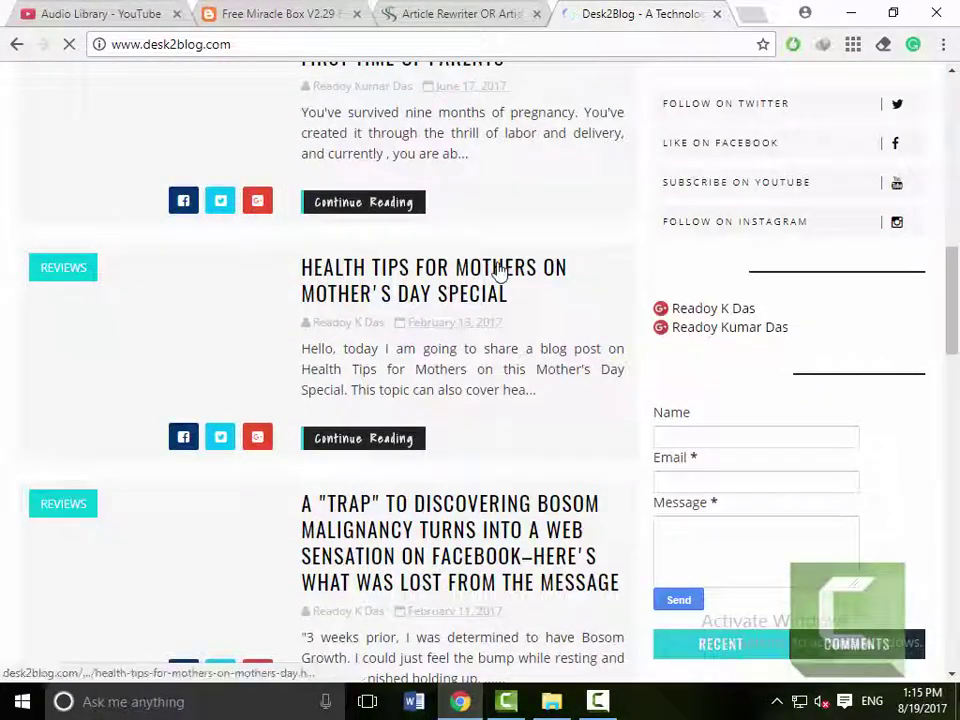
pyautogui.scroll(-1, 497, 268)
pyautogui.scroll(-14, 499, 268)
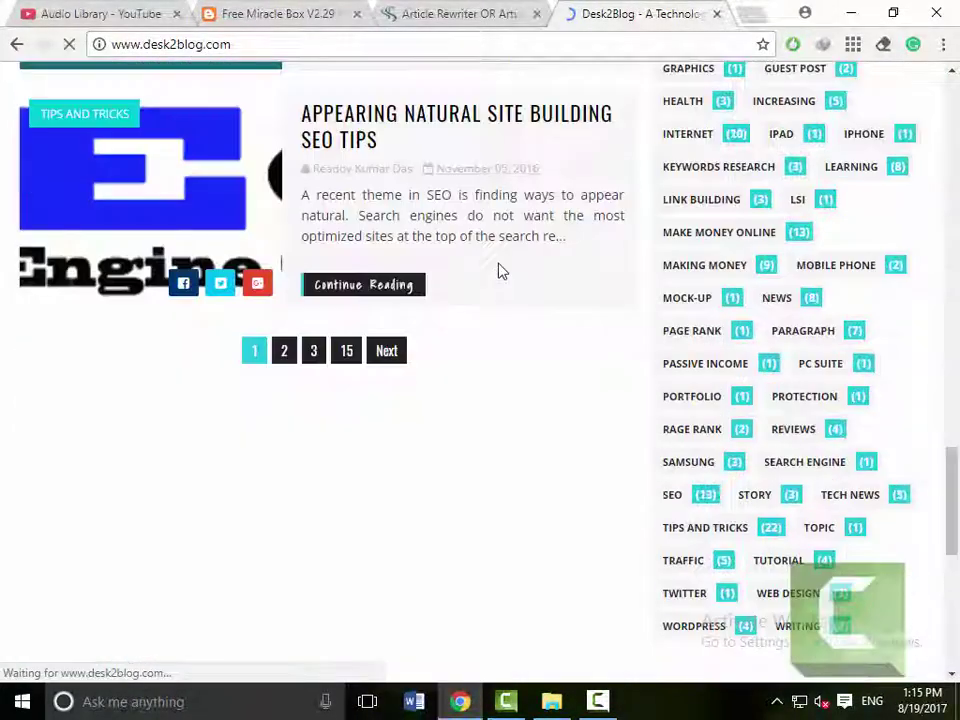
pyautogui.scroll(-7, 512, 276)
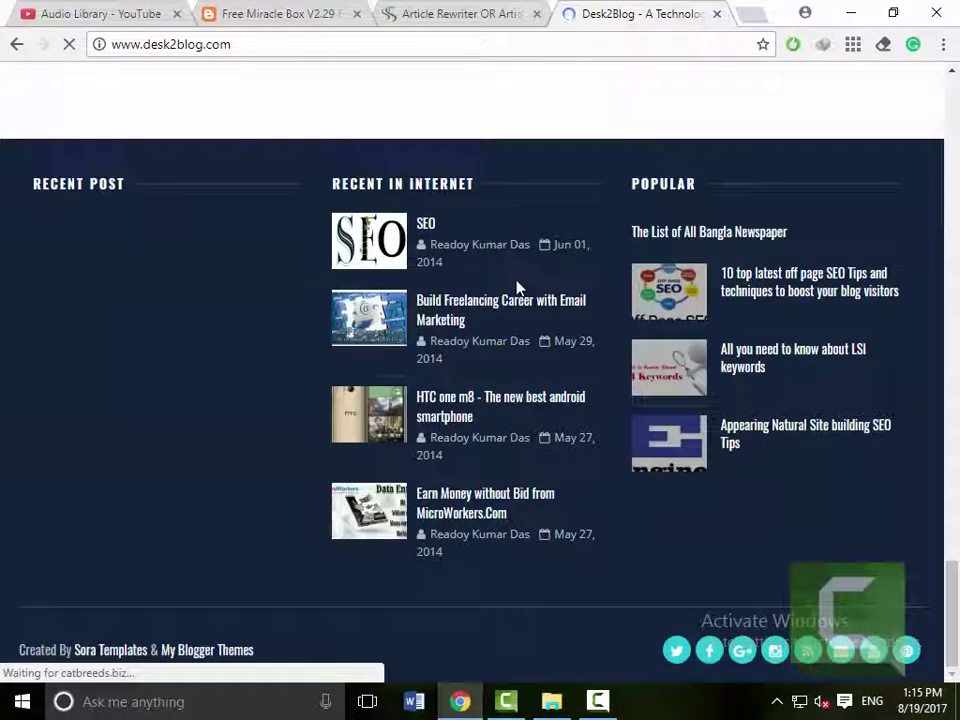
pyautogui.scroll(5, 517, 288)
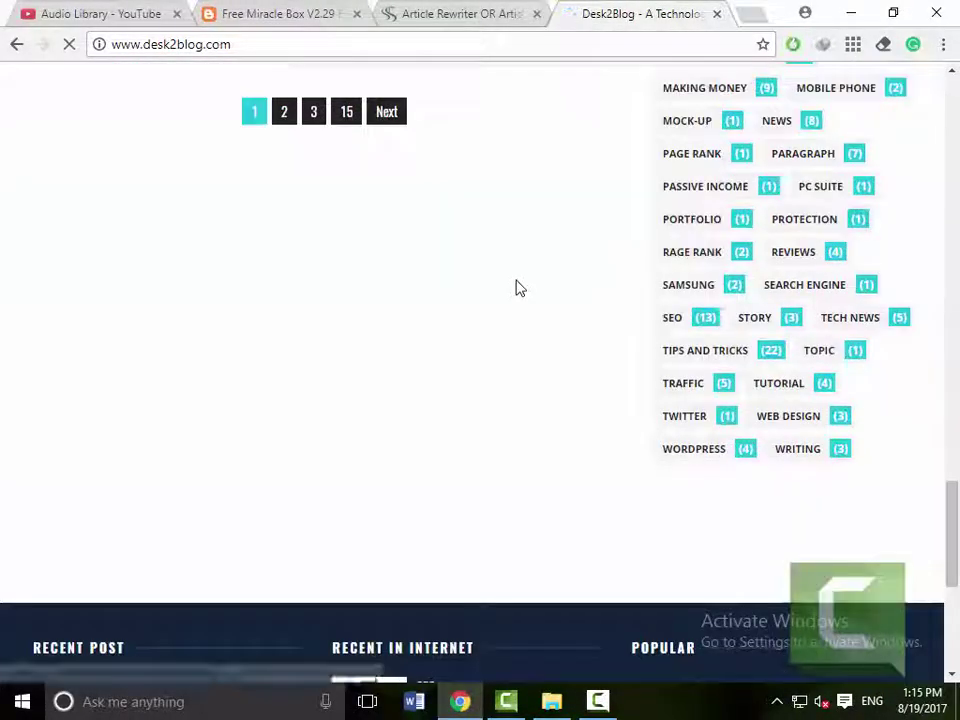
pyautogui.scroll(1, 517, 288)
pyautogui.scroll(2, 519, 288)
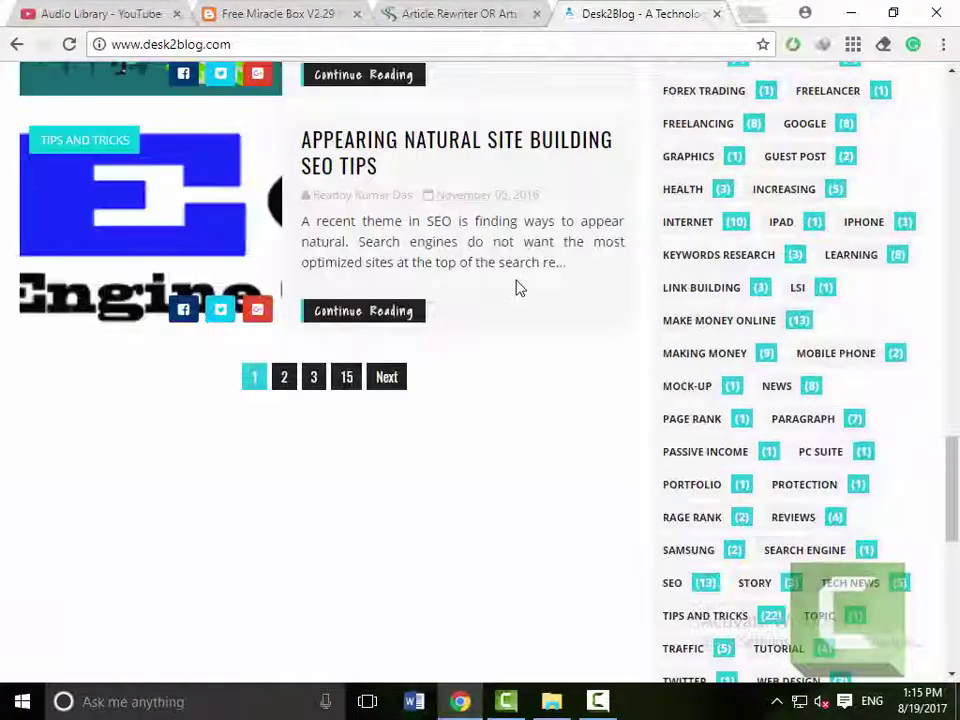
pyautogui.scroll(14, 517, 288)
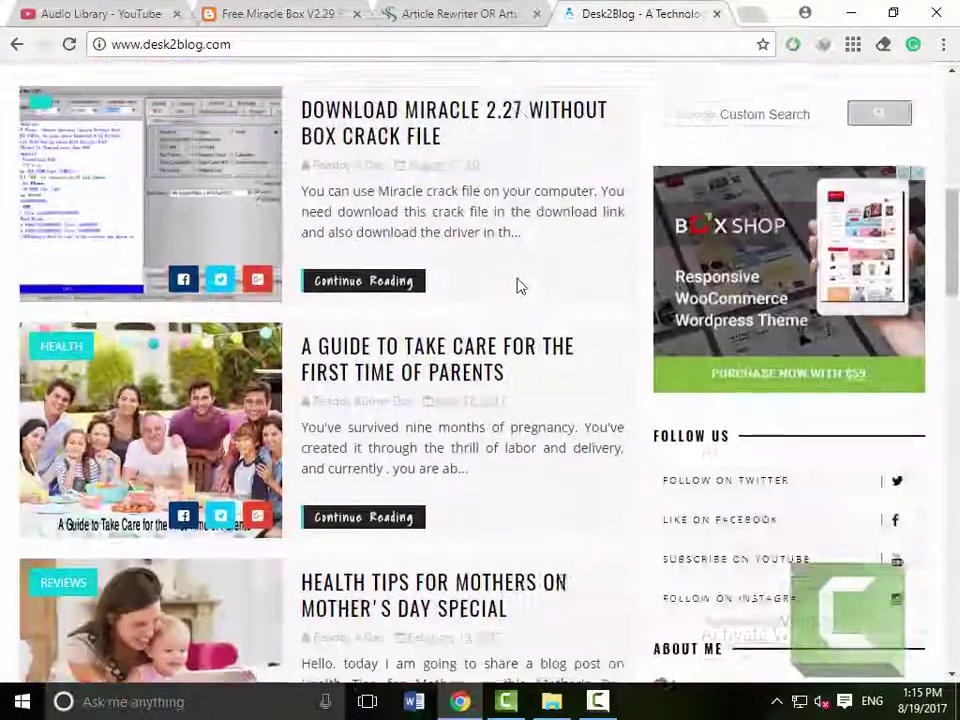
pyautogui.scroll(10, 519, 288)
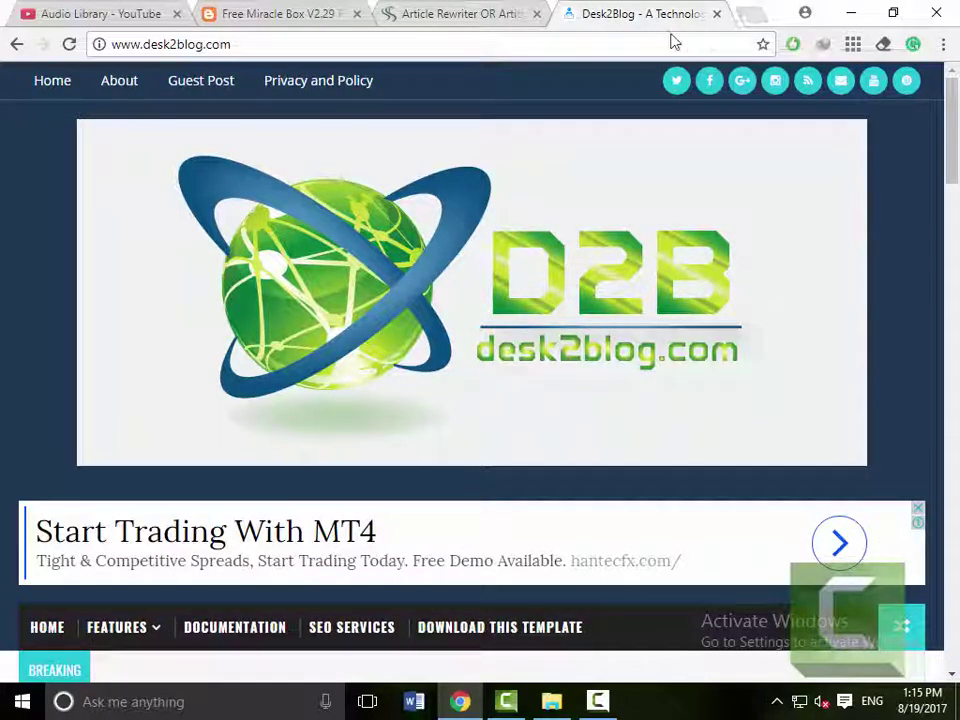
# Open blogger.com in a new browser tab
pyautogui.hotkey('ctrl', 't')
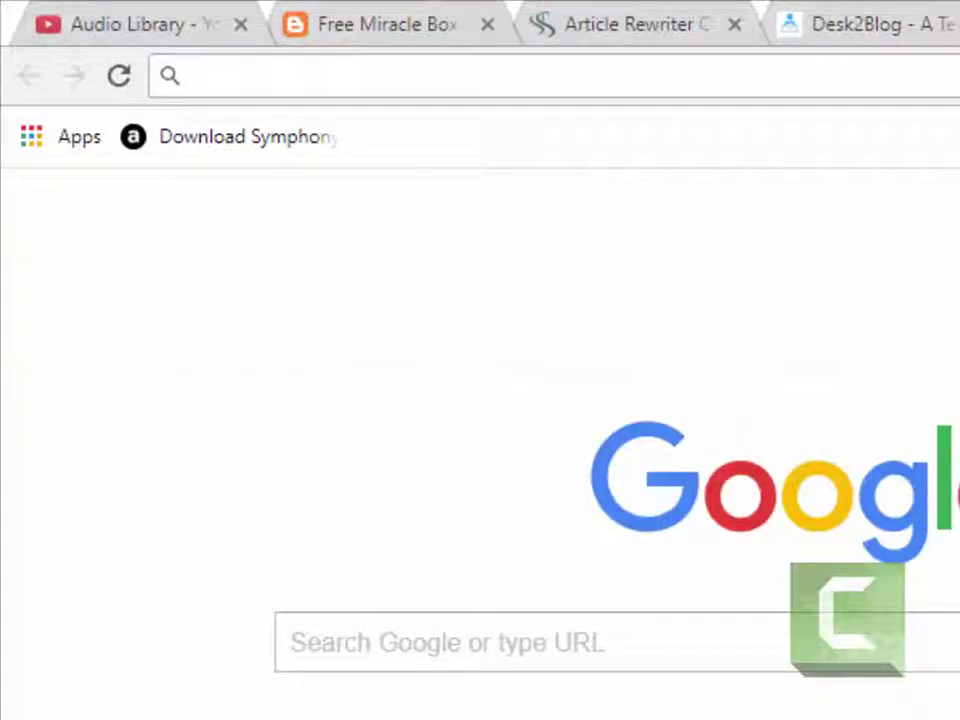
pyautogui.write('blogg')
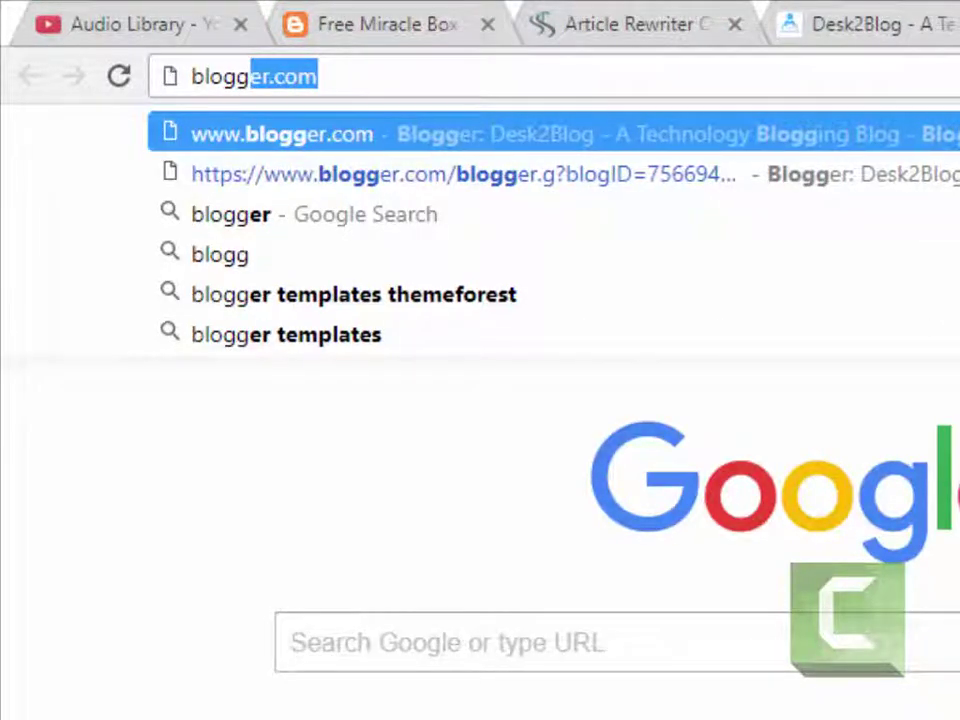
pyautogui.write('er.com')
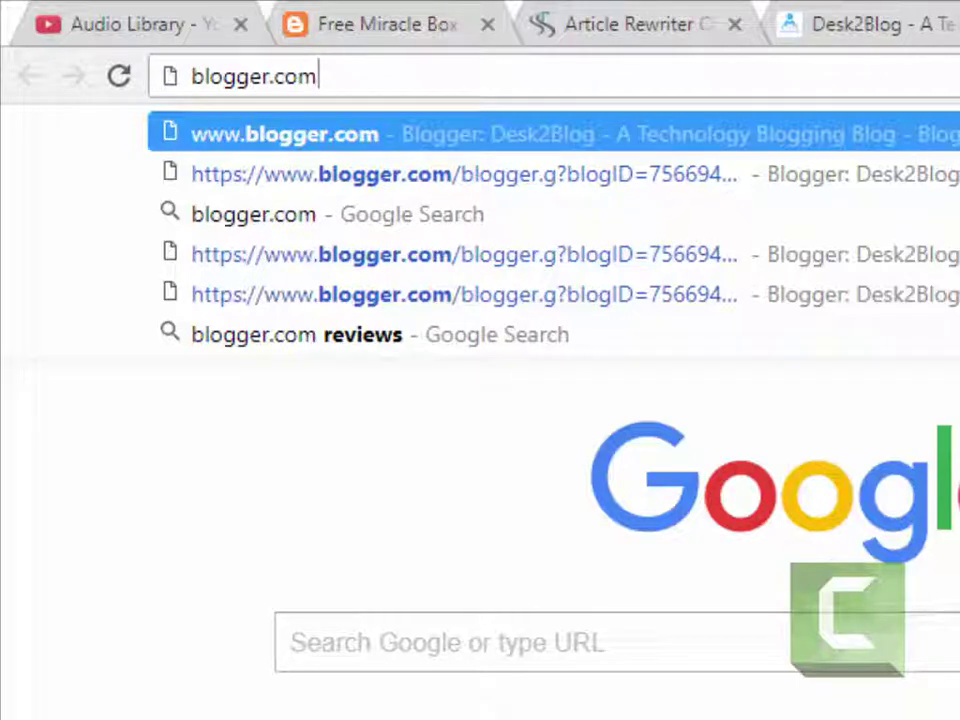
pyautogui.press('Return')
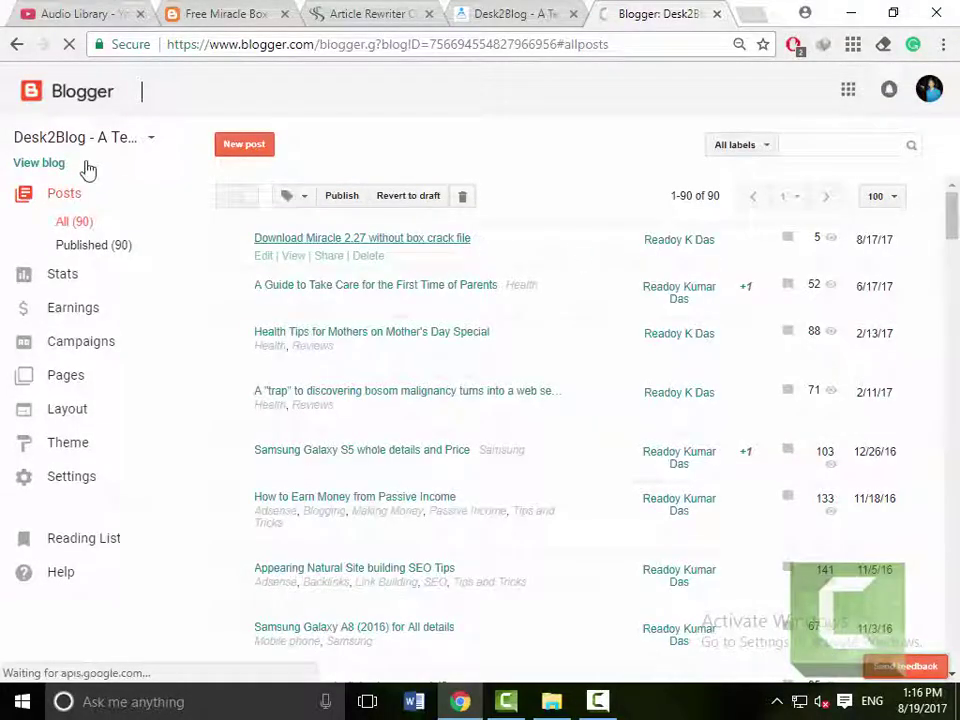
# Check the blog list and layout of the Desk2Blog blog and open its Theme settings
pyautogui.click(150, 142)
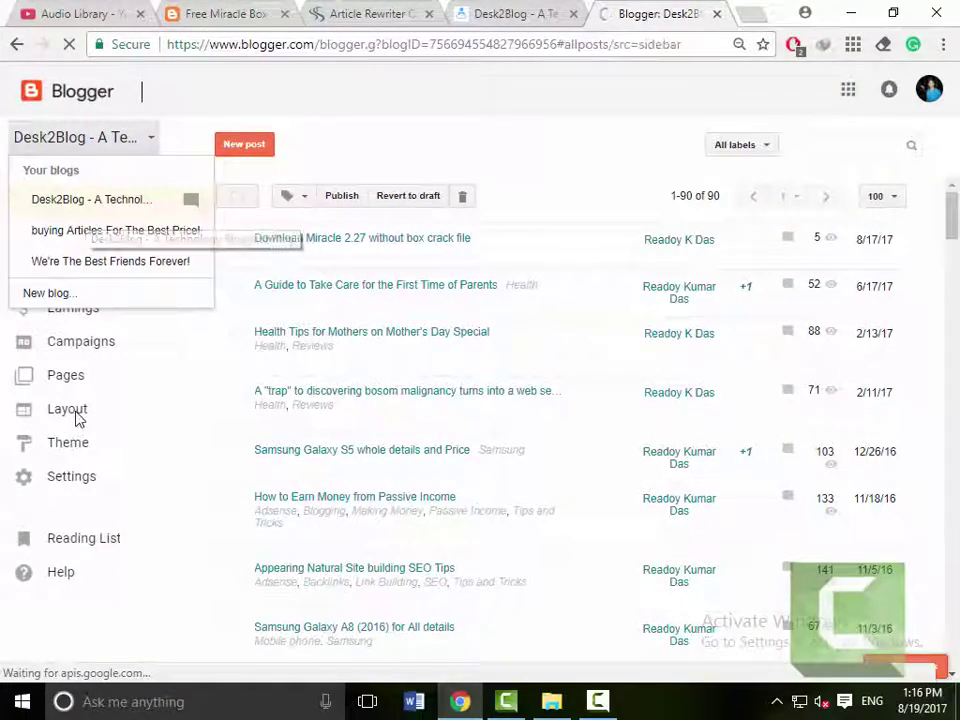
pyautogui.click(84, 421)
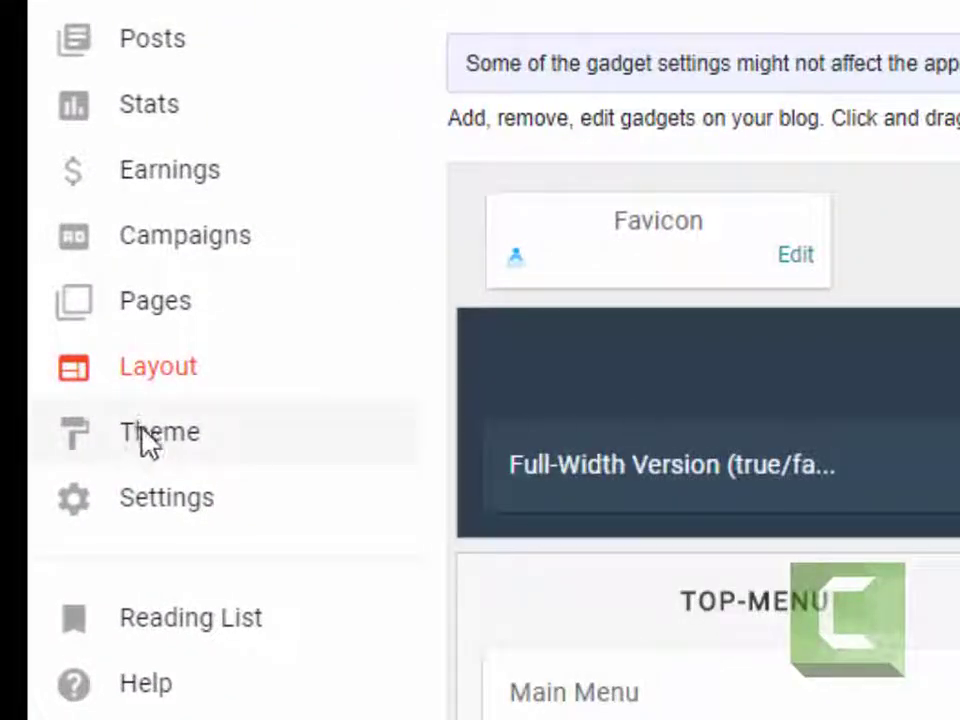
pyautogui.click(150, 438)
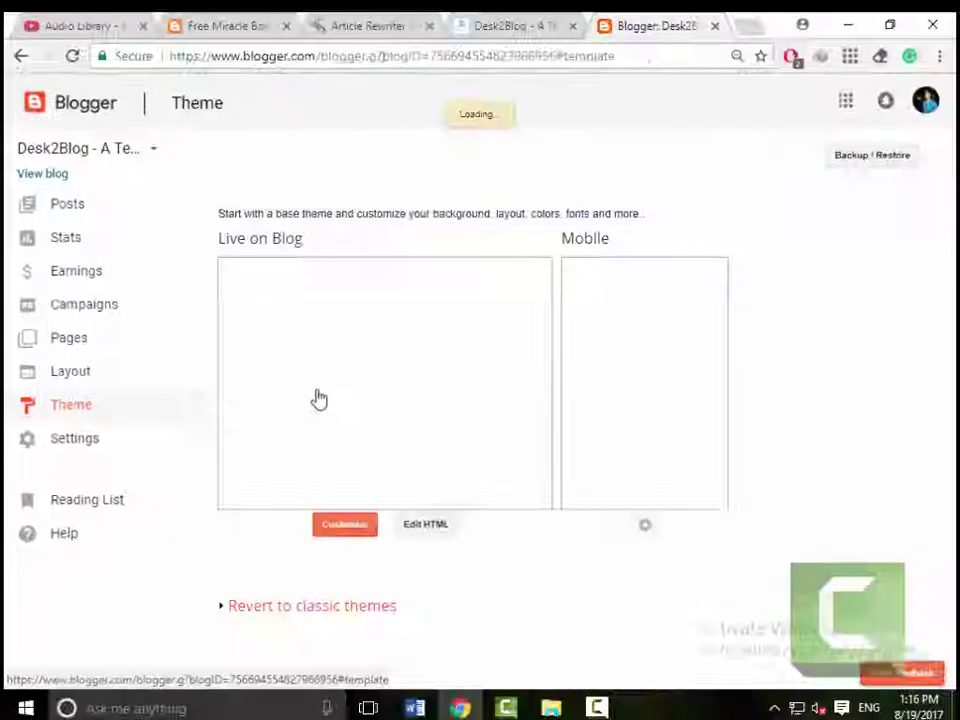
# Extract the Alpha Free Version archive on the desktop into the Alpha Free Version folder, replacing all existing files
pyautogui.click(848, 25)
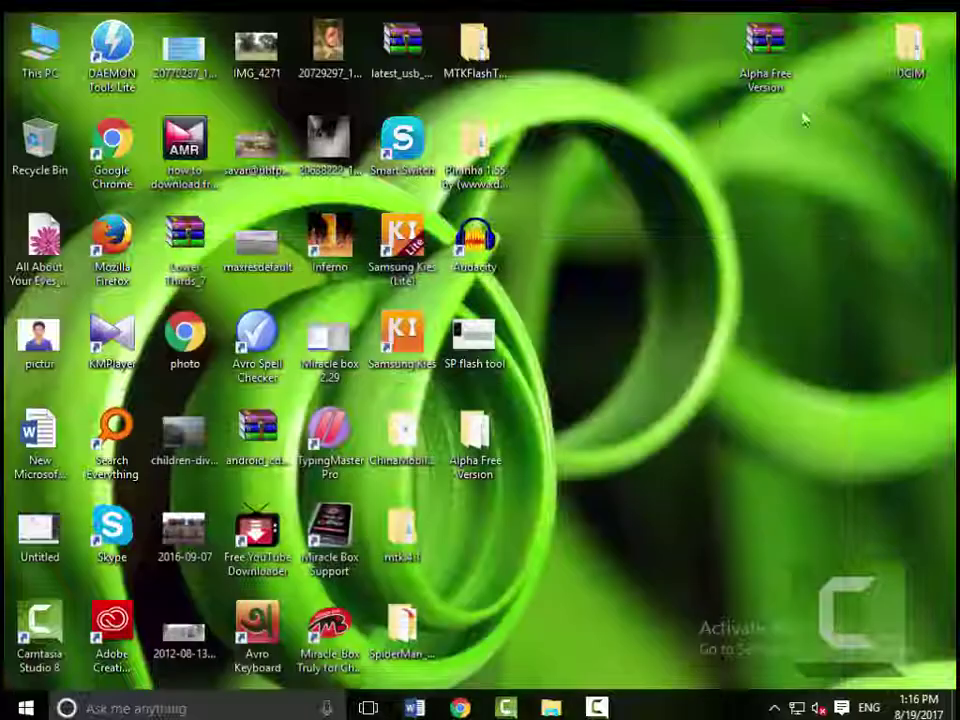
pyautogui.moveTo(748, 152); pyautogui.dragTo(755, 48)
pyautogui.moveTo(605, 125); pyautogui.dragTo(611, 136)
pyautogui.rightClick(611, 137)
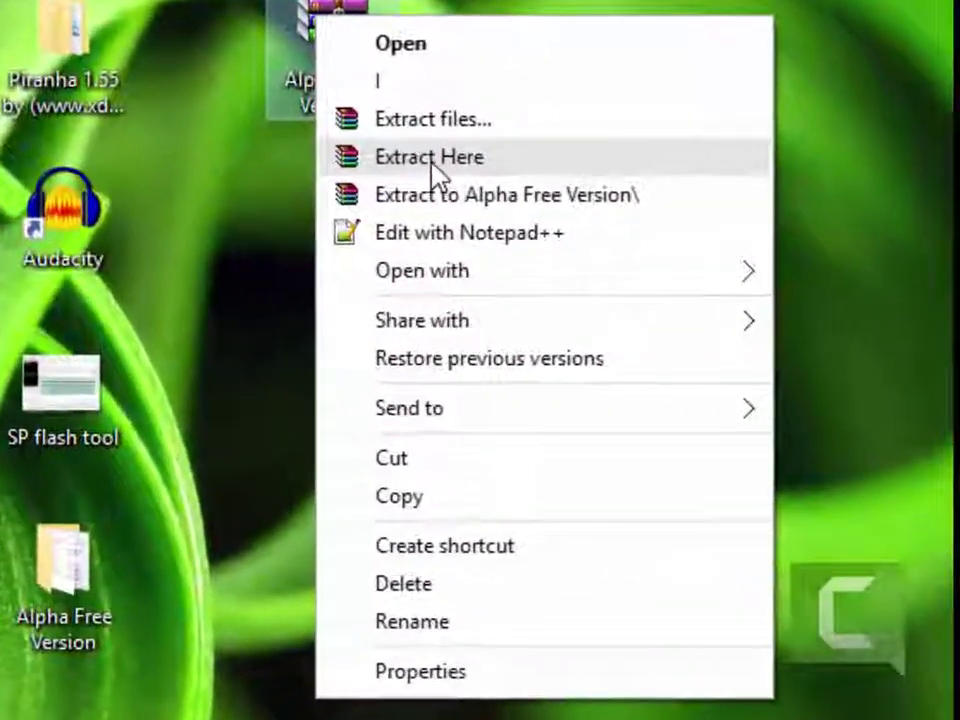
pyautogui.click(422, 197)
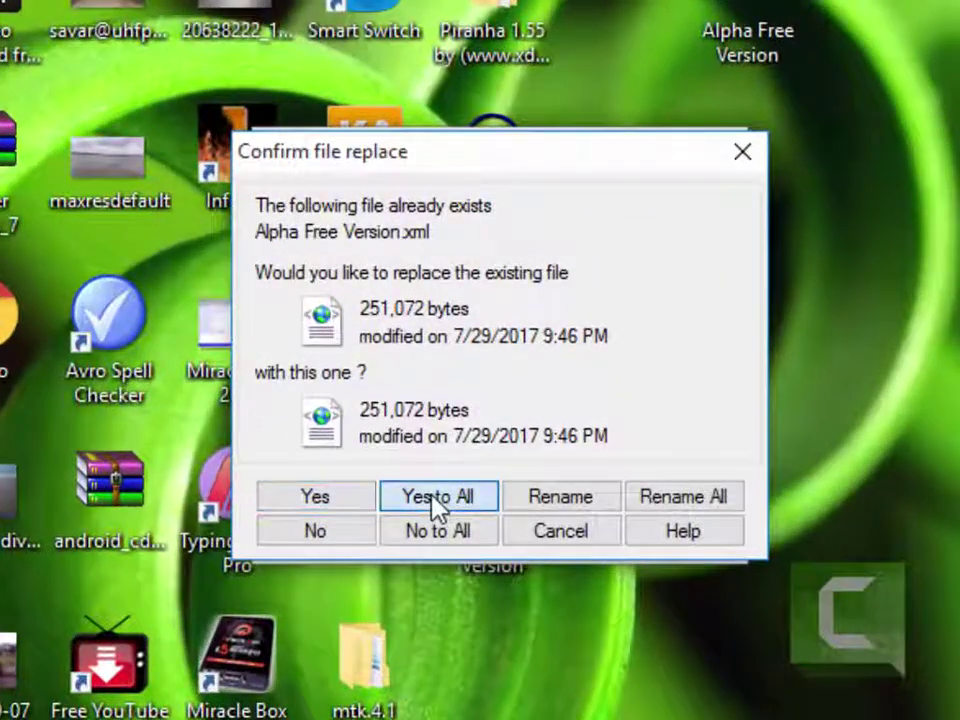
pyautogui.click(437, 505)
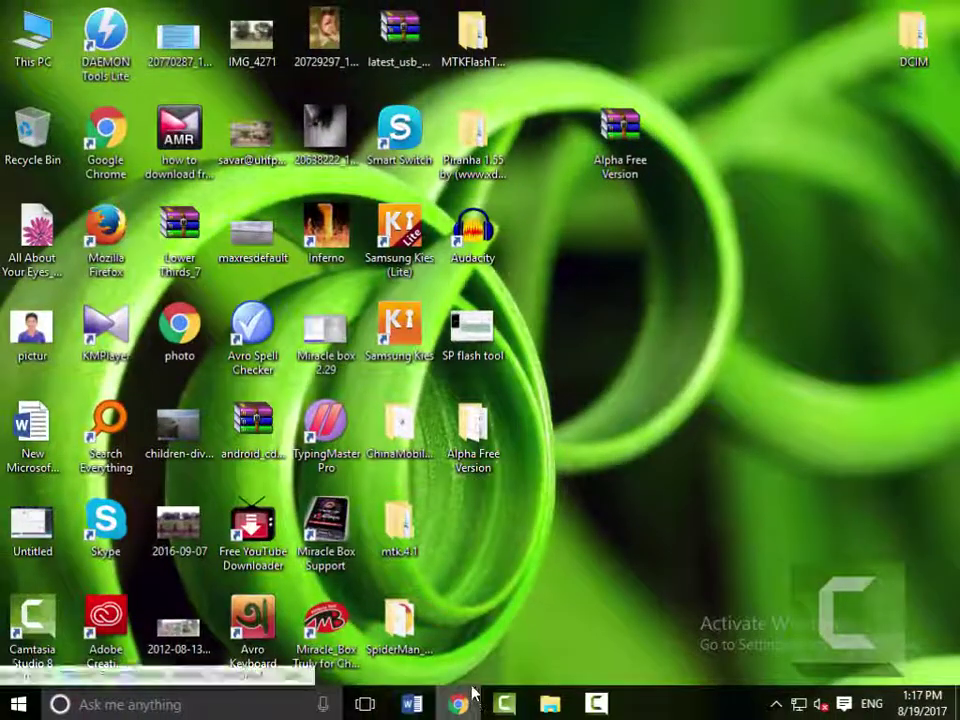
# Return to Chrome and upload Alpha Free Version.xml from the desktop's Alpha Free Version folder as the blog's theme through Backup / Restore
pyautogui.click(458, 703)
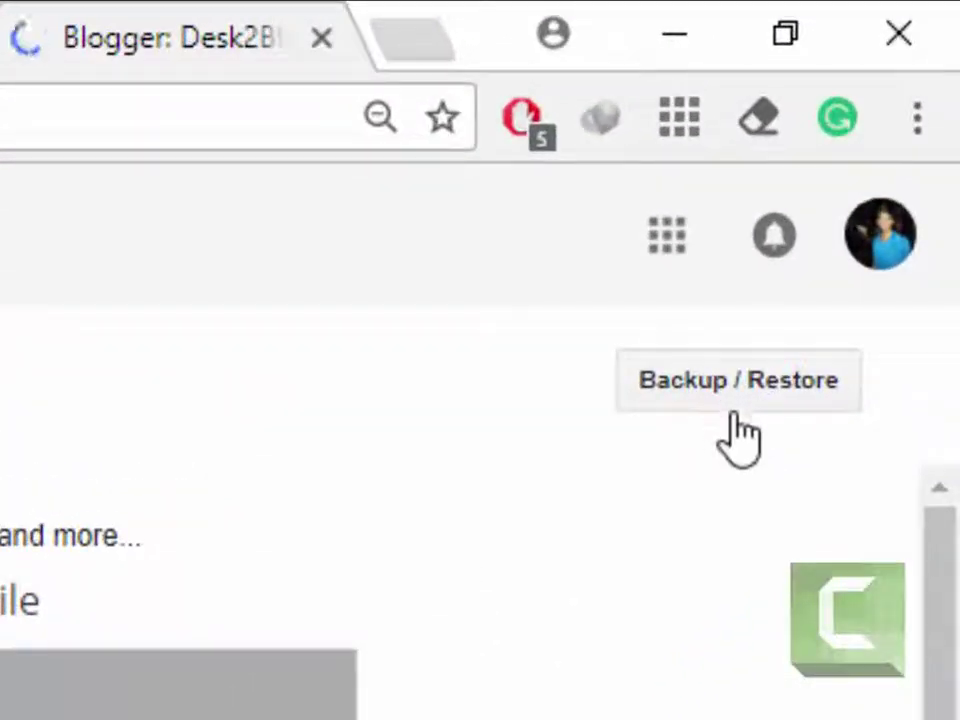
pyautogui.click(738, 428)
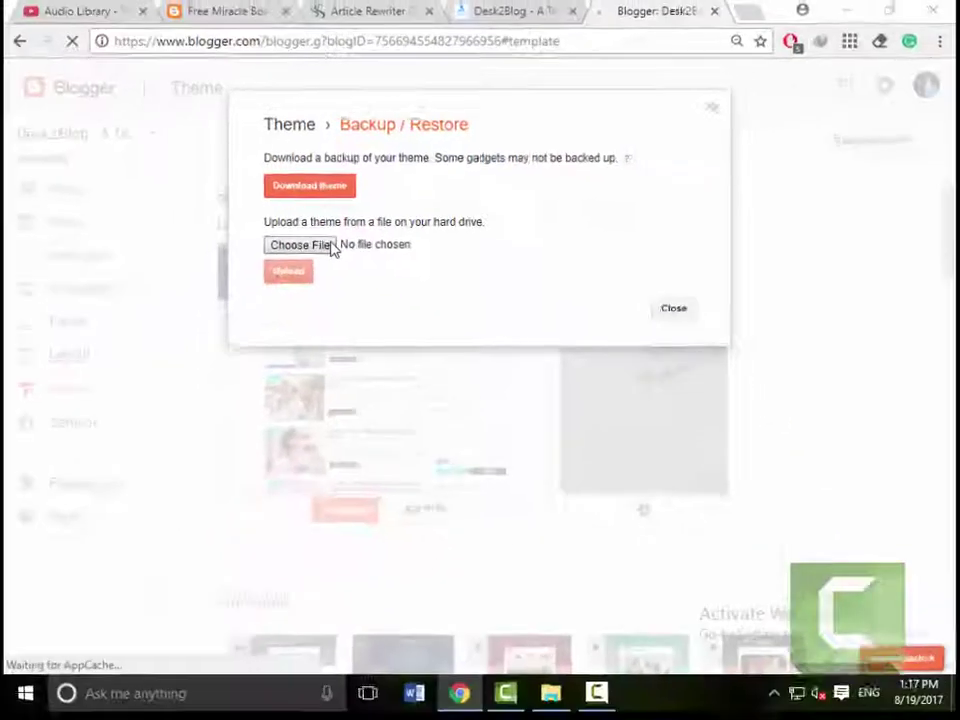
pyautogui.click(214, 346)
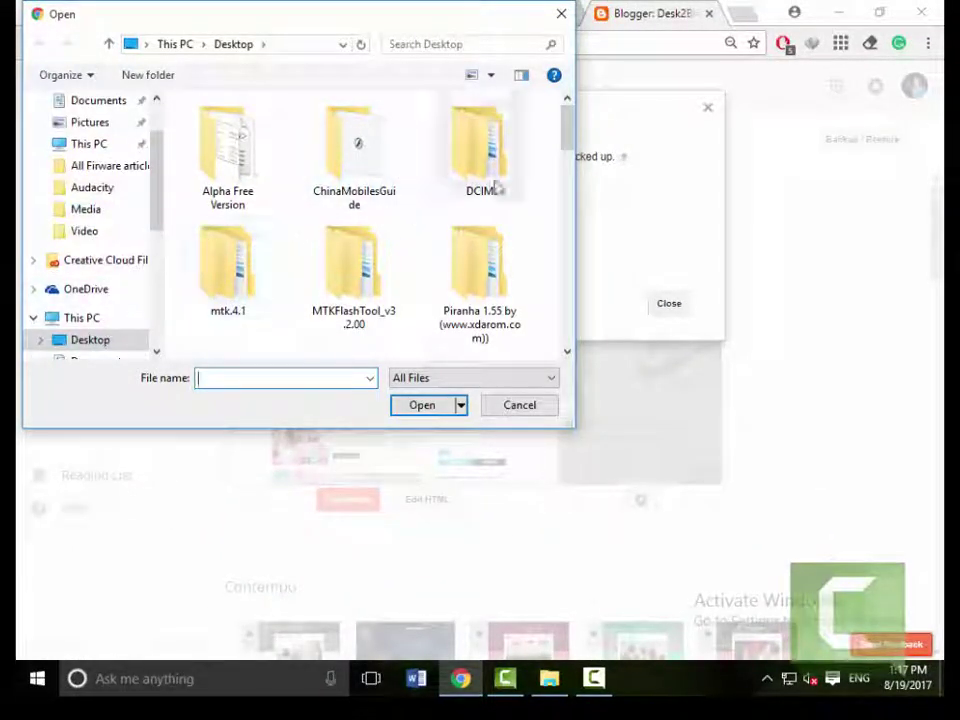
pyautogui.doubleClick(236, 182)
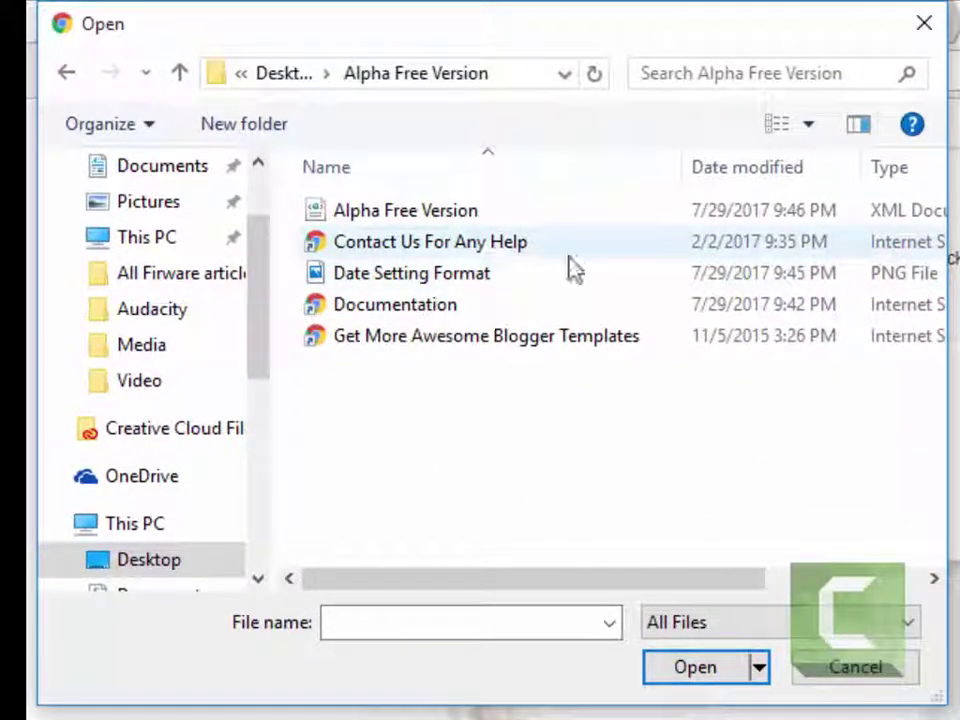
pyautogui.moveTo(673, 578); pyautogui.dragTo(771, 580)
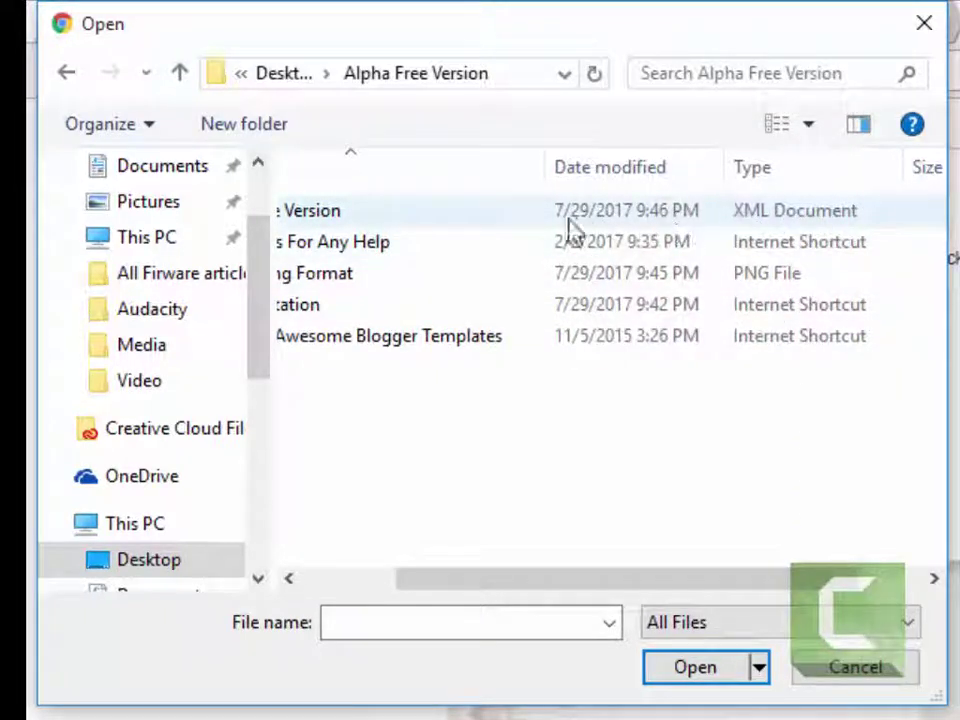
pyautogui.moveTo(606, 579); pyautogui.dragTo(257, 583)
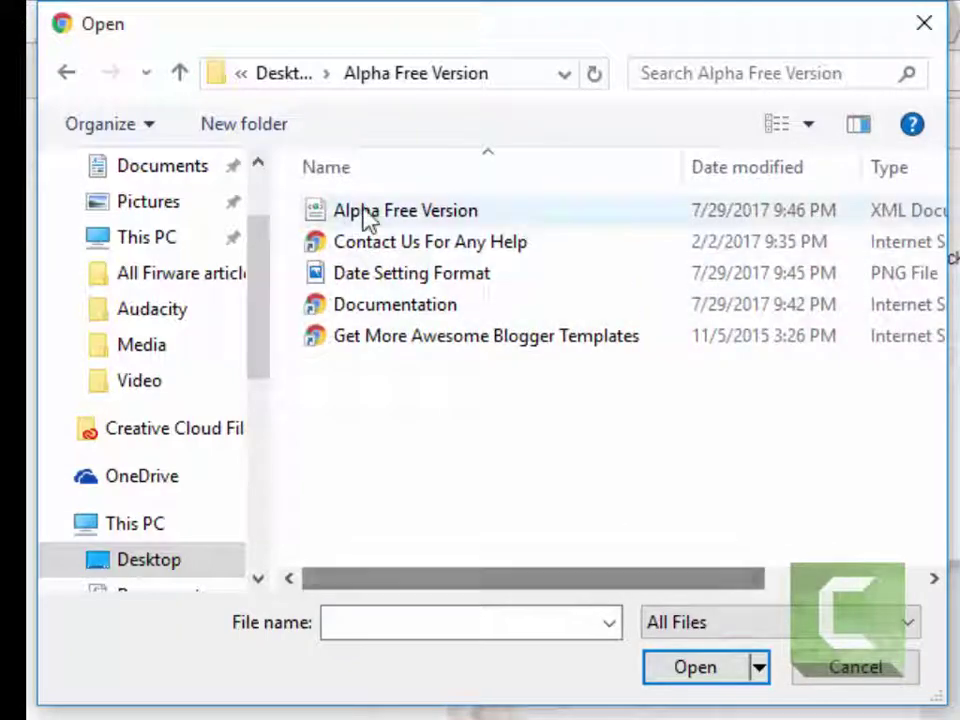
pyautogui.click(430, 220)
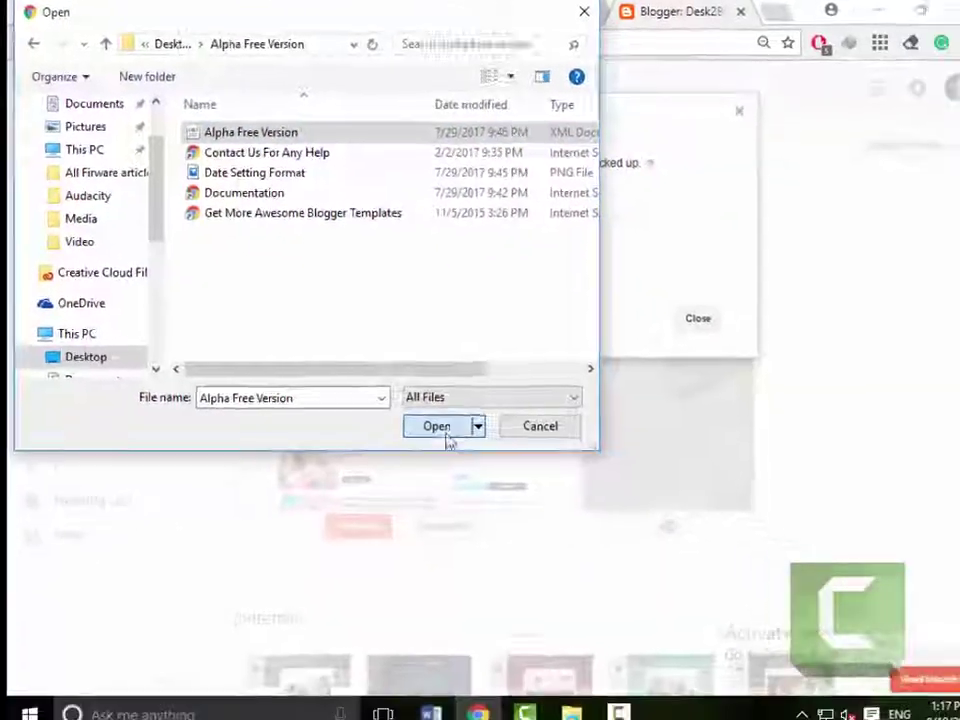
pyautogui.click(446, 434)
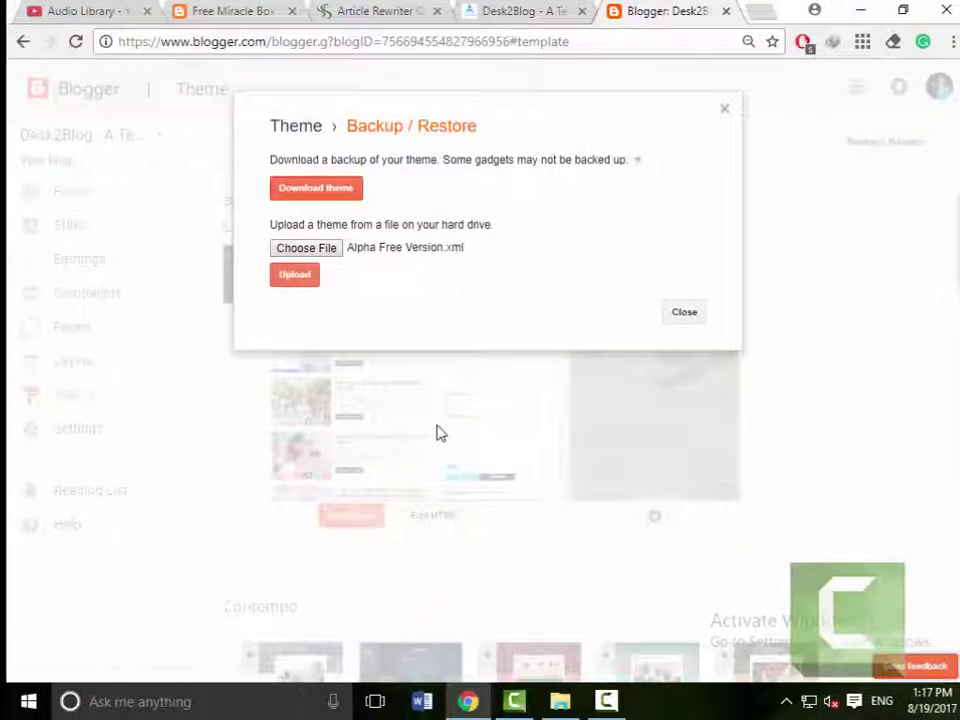
pyautogui.click(309, 288)
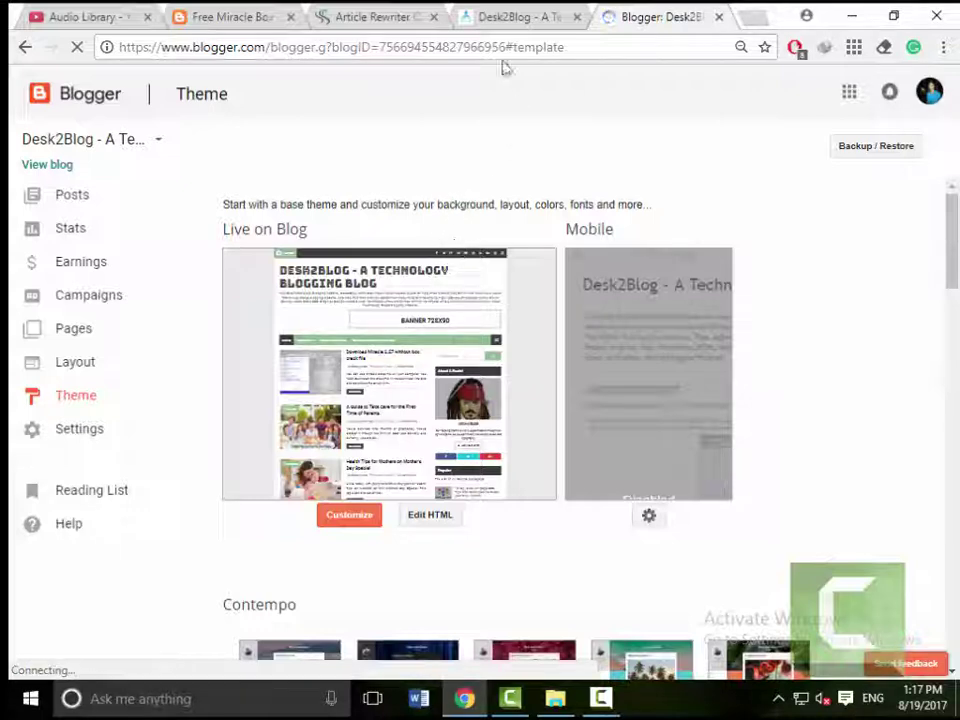
pyautogui.click(503, 18)
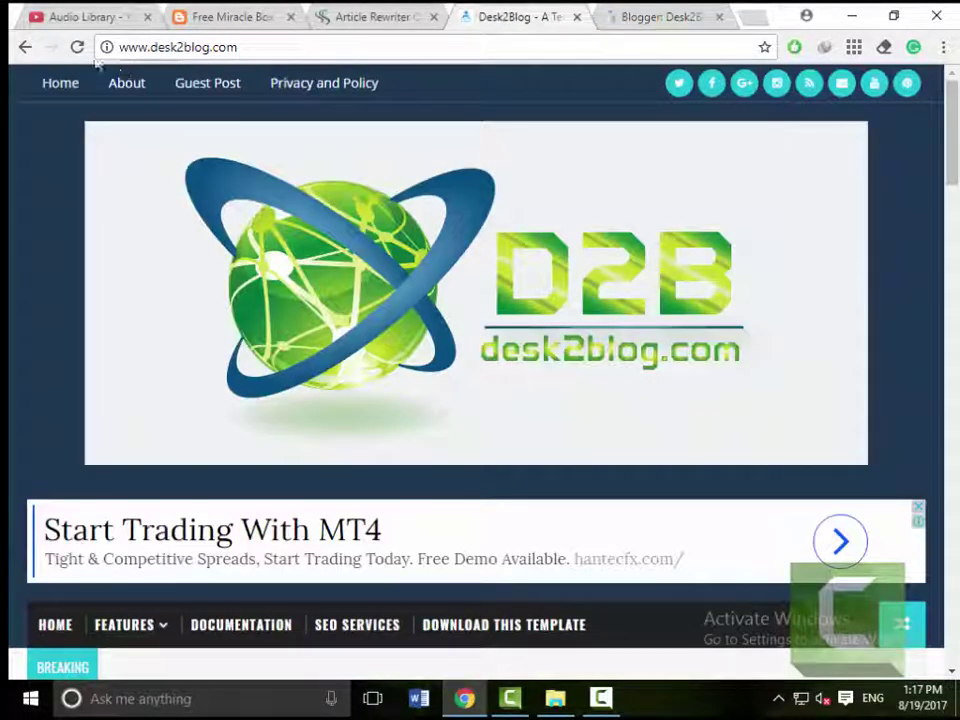
pyautogui.click(78, 48)
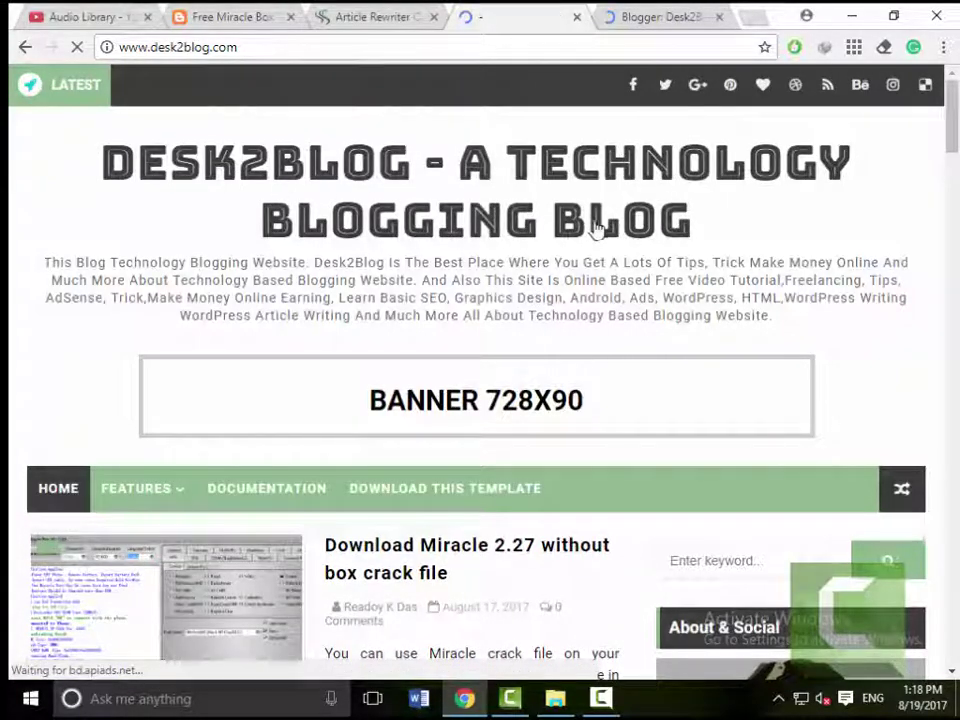
pyautogui.scroll(-3, 541, 261)
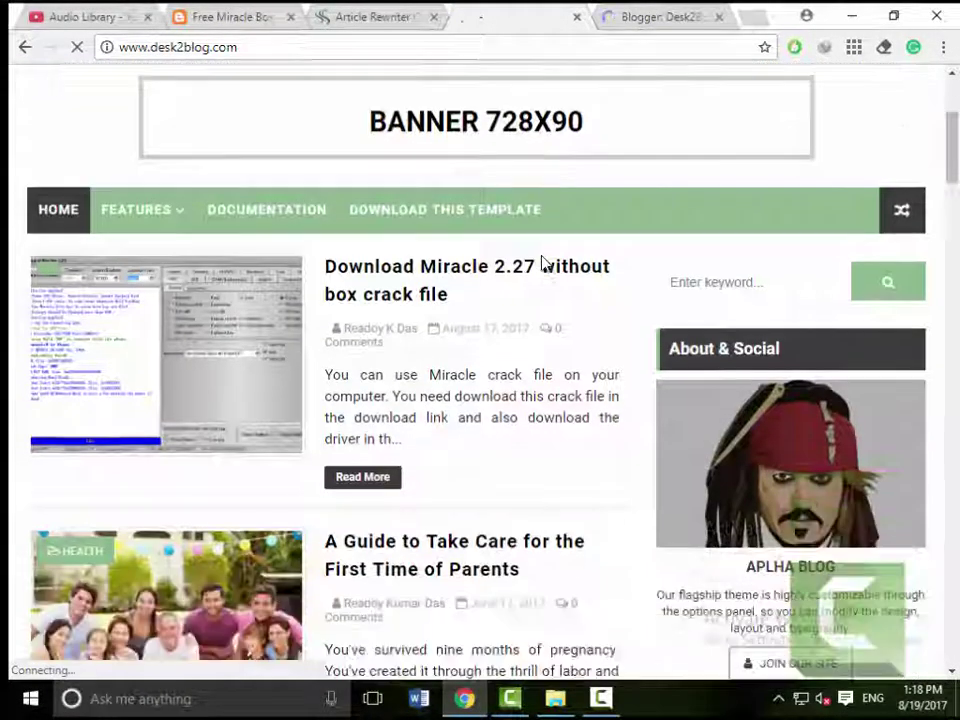
pyautogui.scroll(-1, 541, 261)
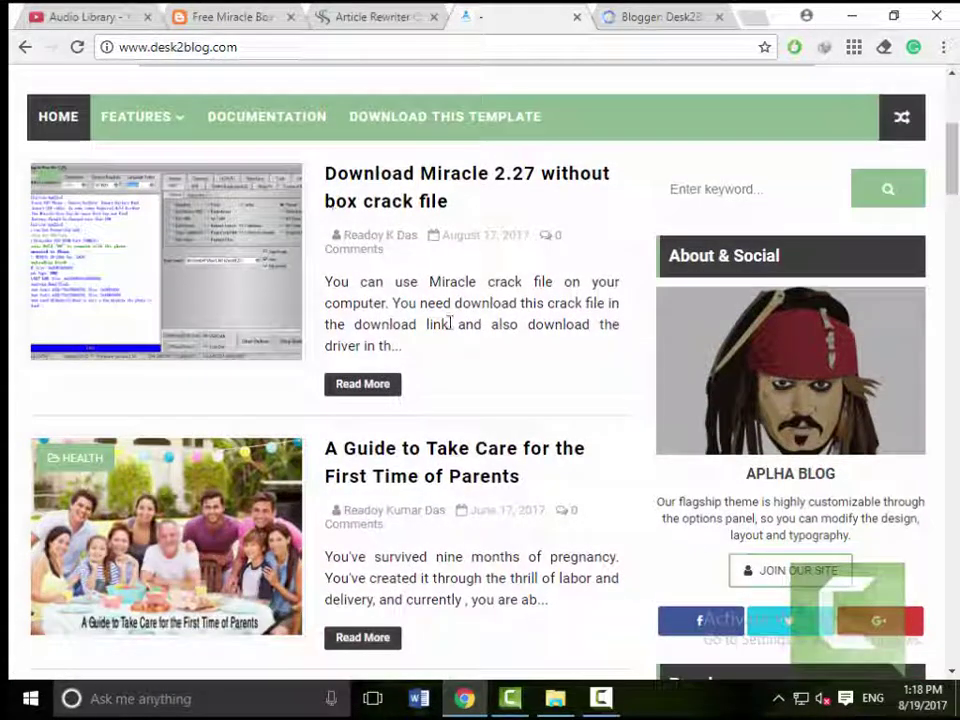
pyautogui.scroll(-2, 450, 325)
pyautogui.scroll(-2, 456, 336)
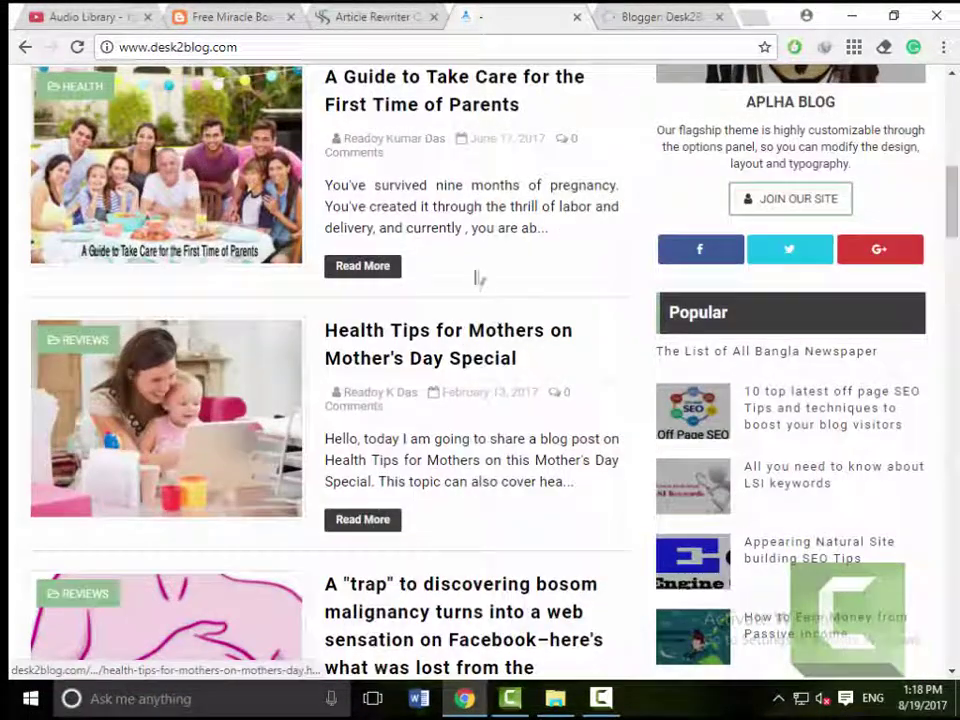
pyautogui.scroll(-9, 475, 316)
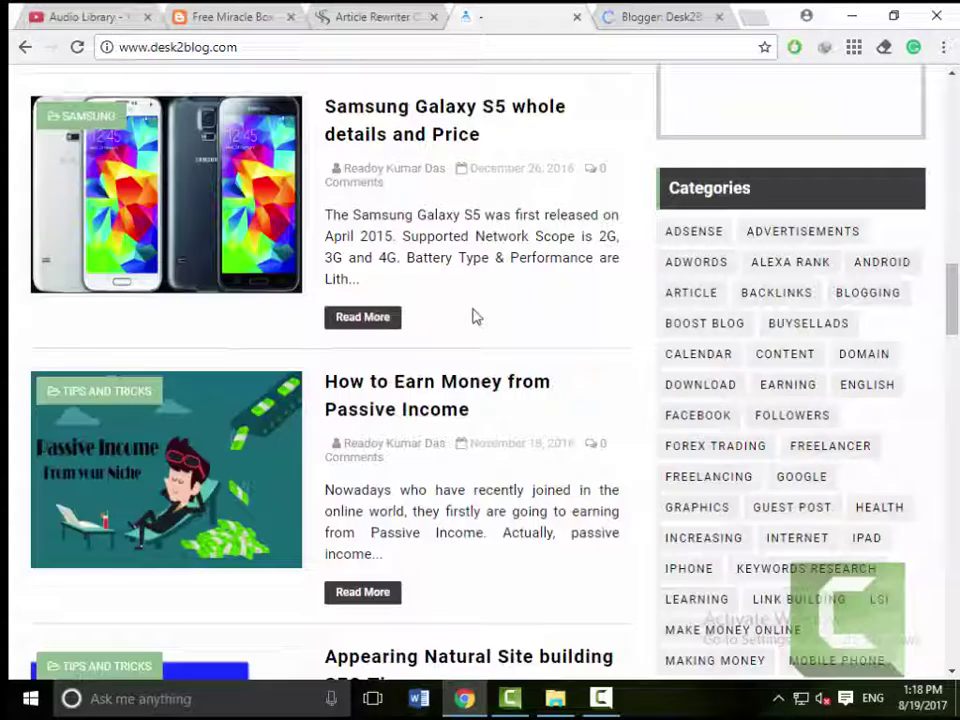
pyautogui.scroll(-6, 475, 316)
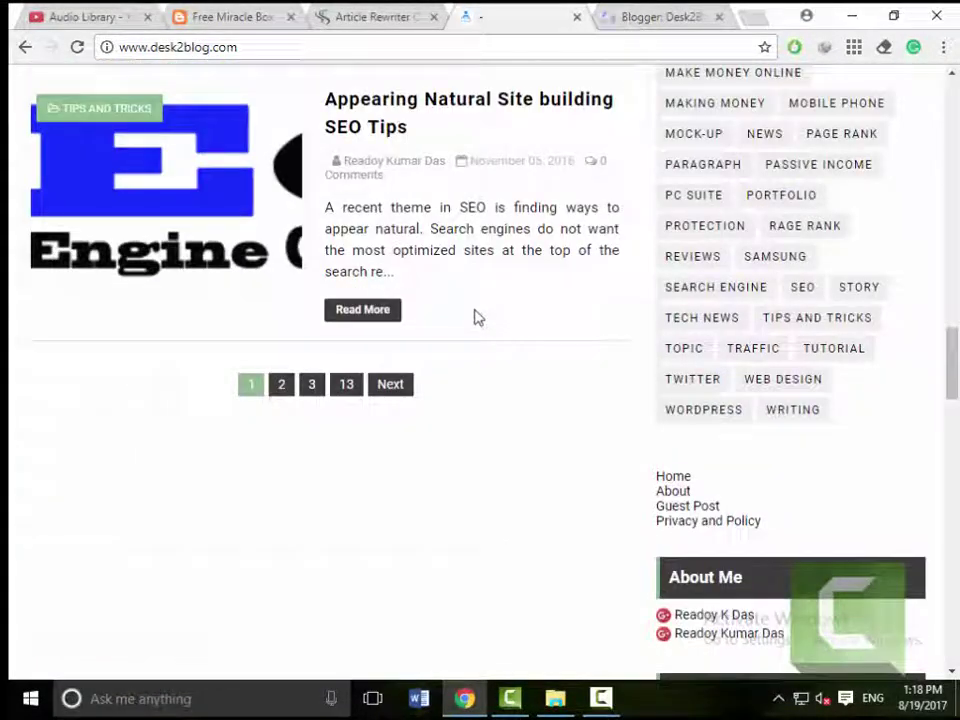
pyautogui.scroll(-5, 475, 317)
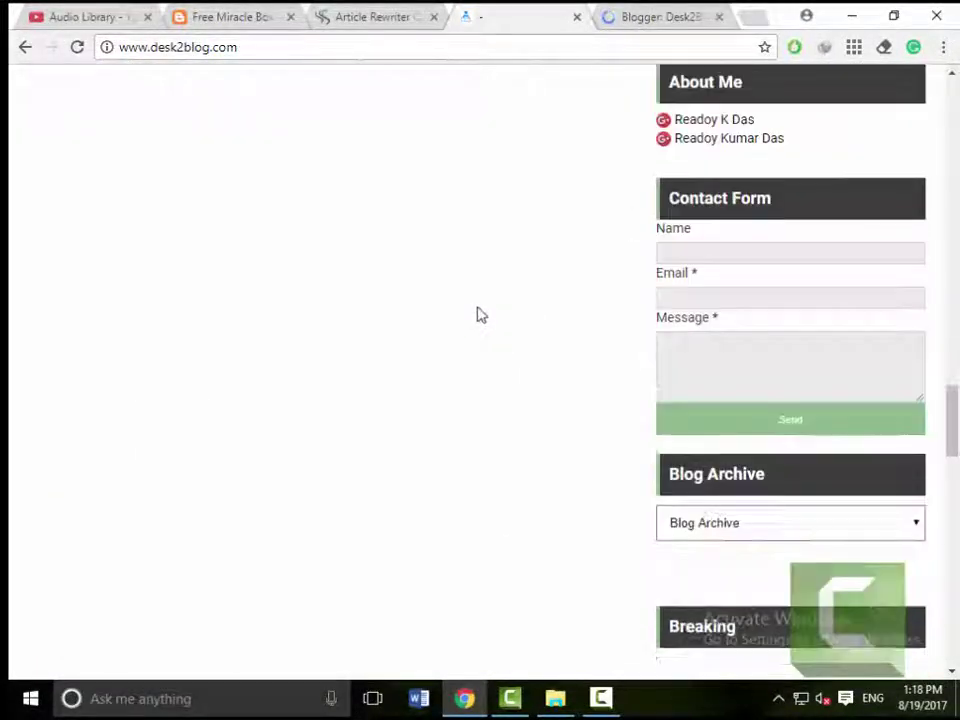
pyautogui.scroll(-13, 478, 315)
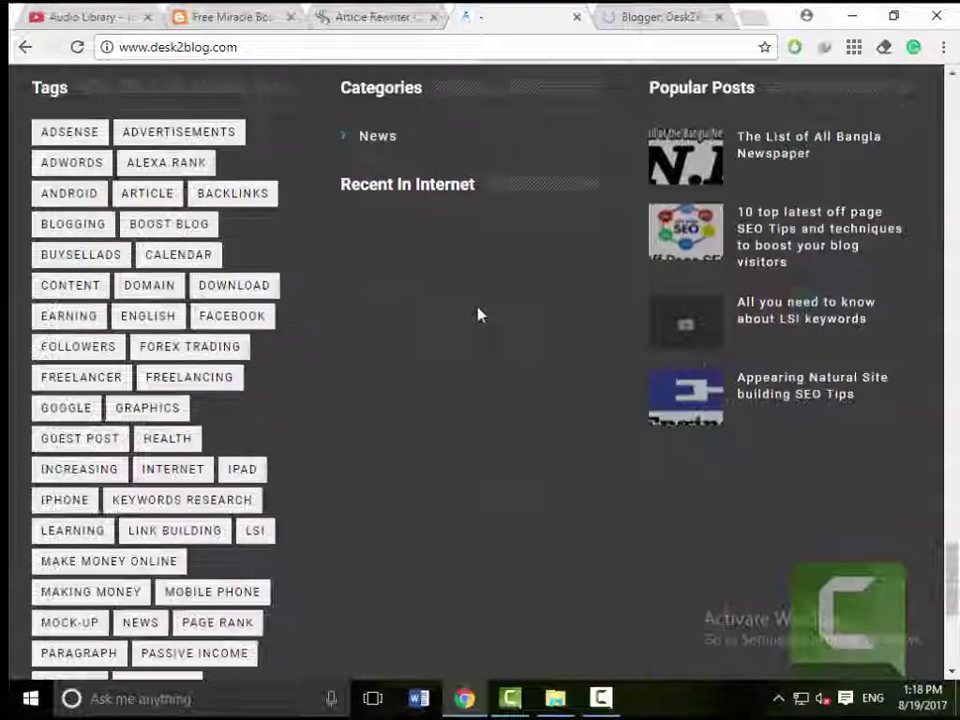
pyautogui.scroll(-4, 478, 314)
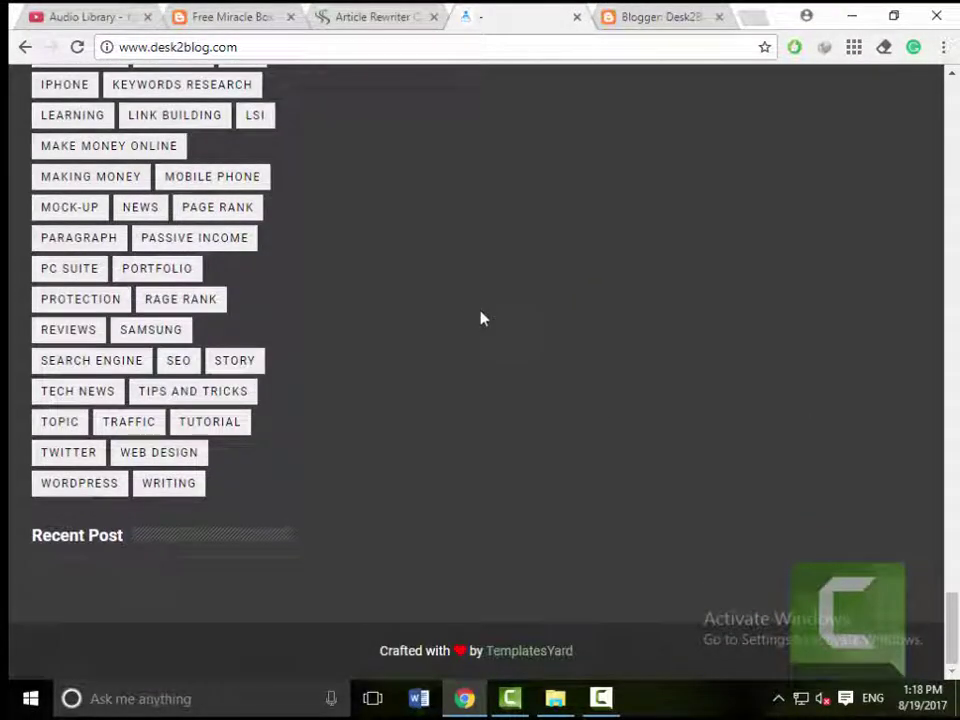
pyautogui.scroll(10, 494, 328)
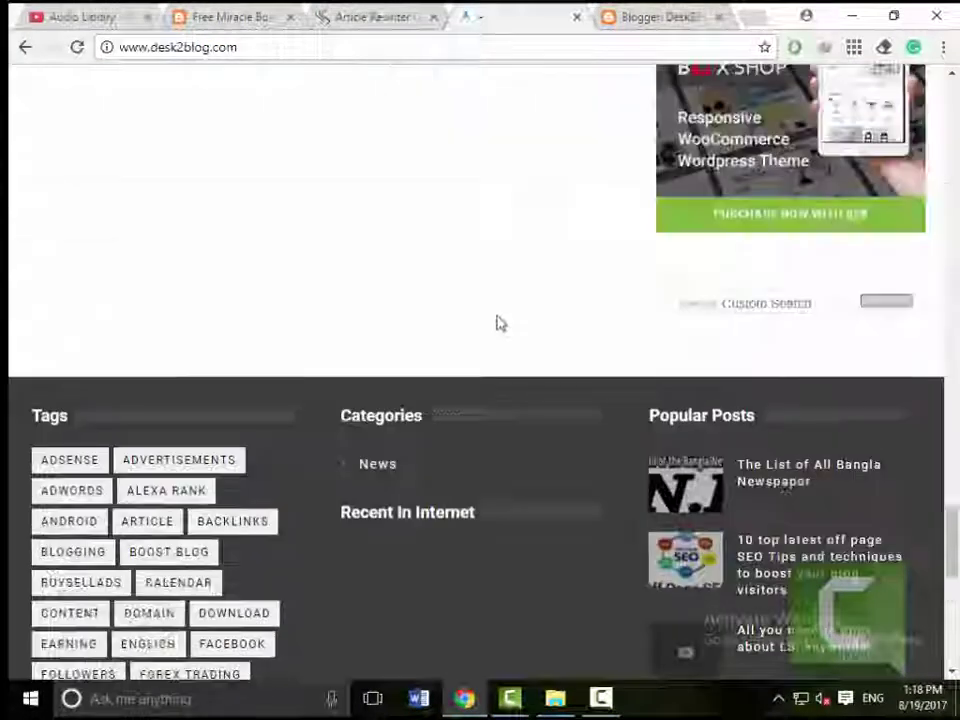
pyautogui.scroll(10, 493, 266)
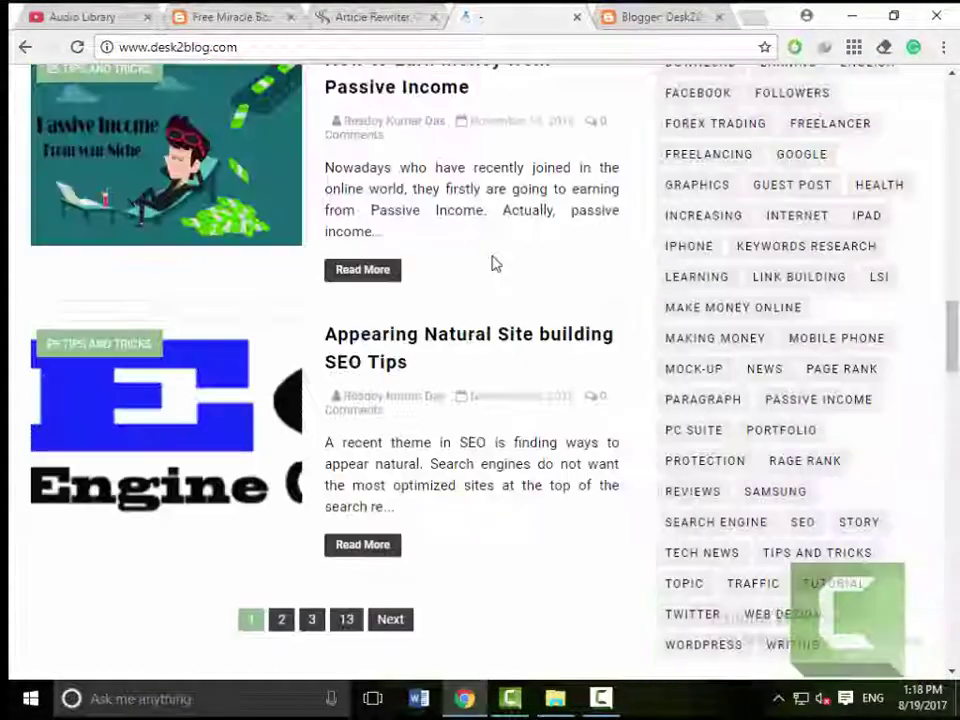
pyautogui.scroll(10, 493, 260)
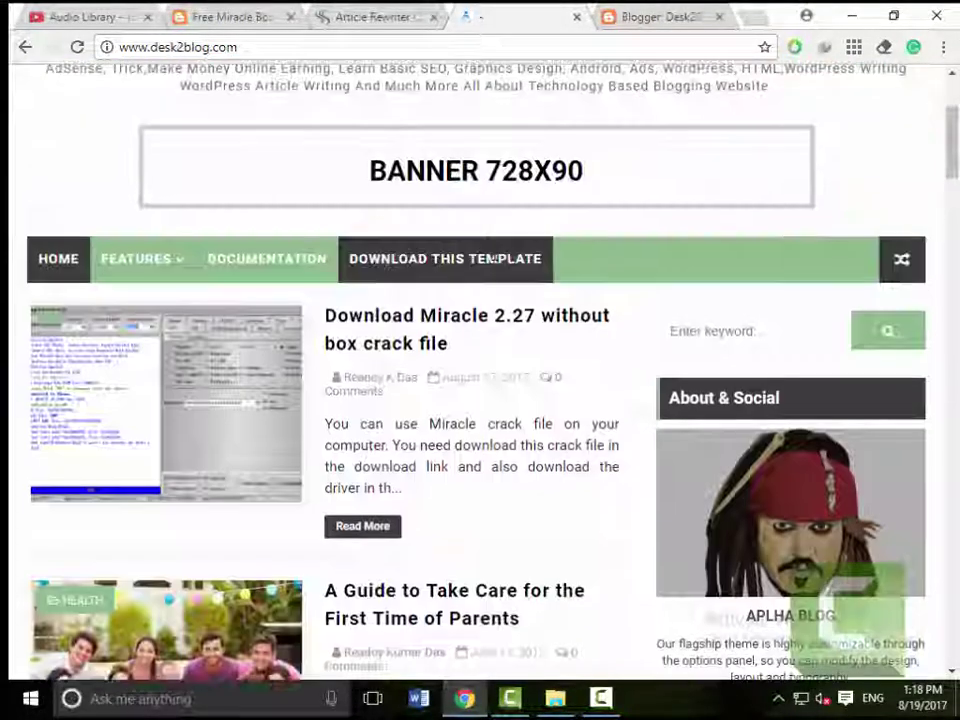
pyautogui.scroll(3, 494, 259)
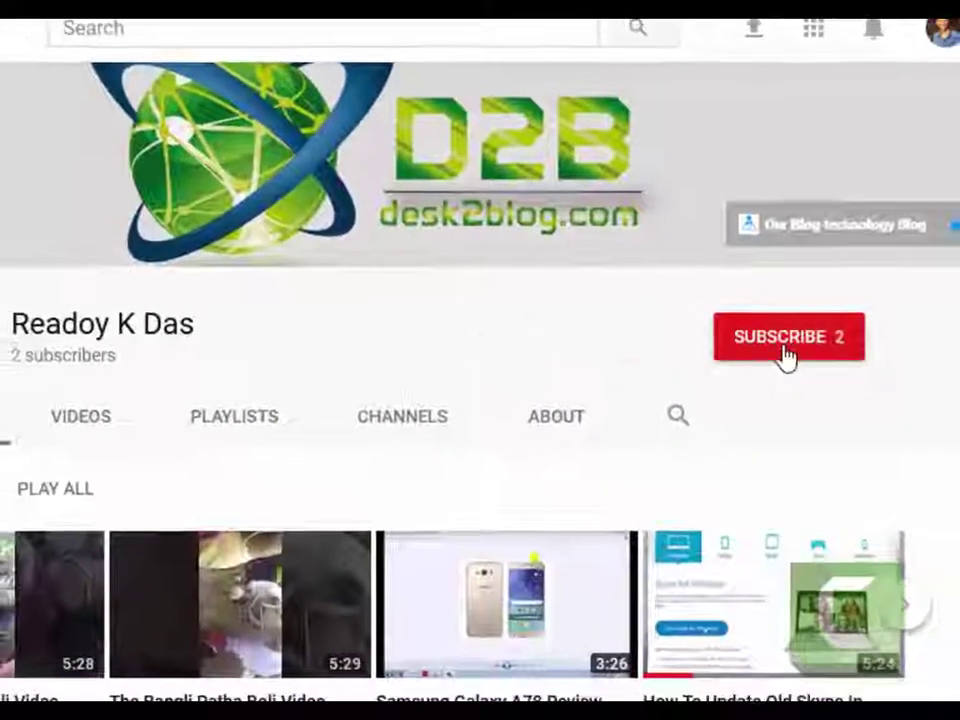
# Subscribe to the YouTube channel that carries the desk2blog.com banner
pyautogui.click(778, 345)
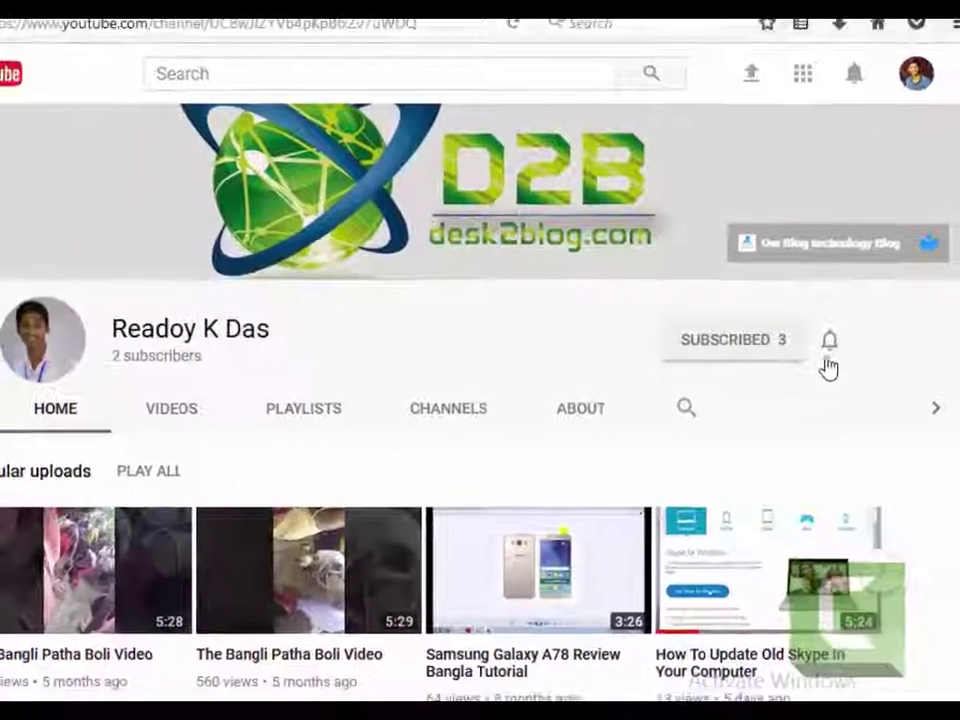